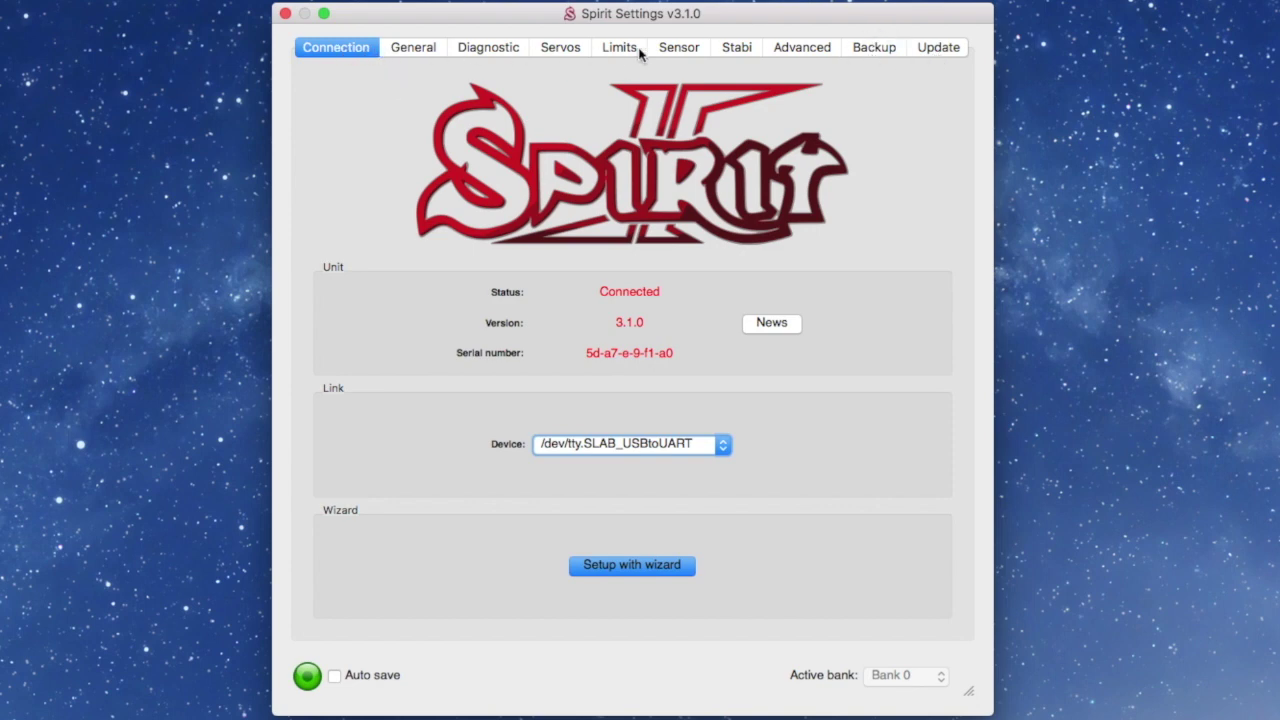
Step: Browse the Downloads folder for the firmware update file spirit-fw-3.1.0.4df and cancel the file selection
{"action": "left_click", "coordinate": [937, 57]}
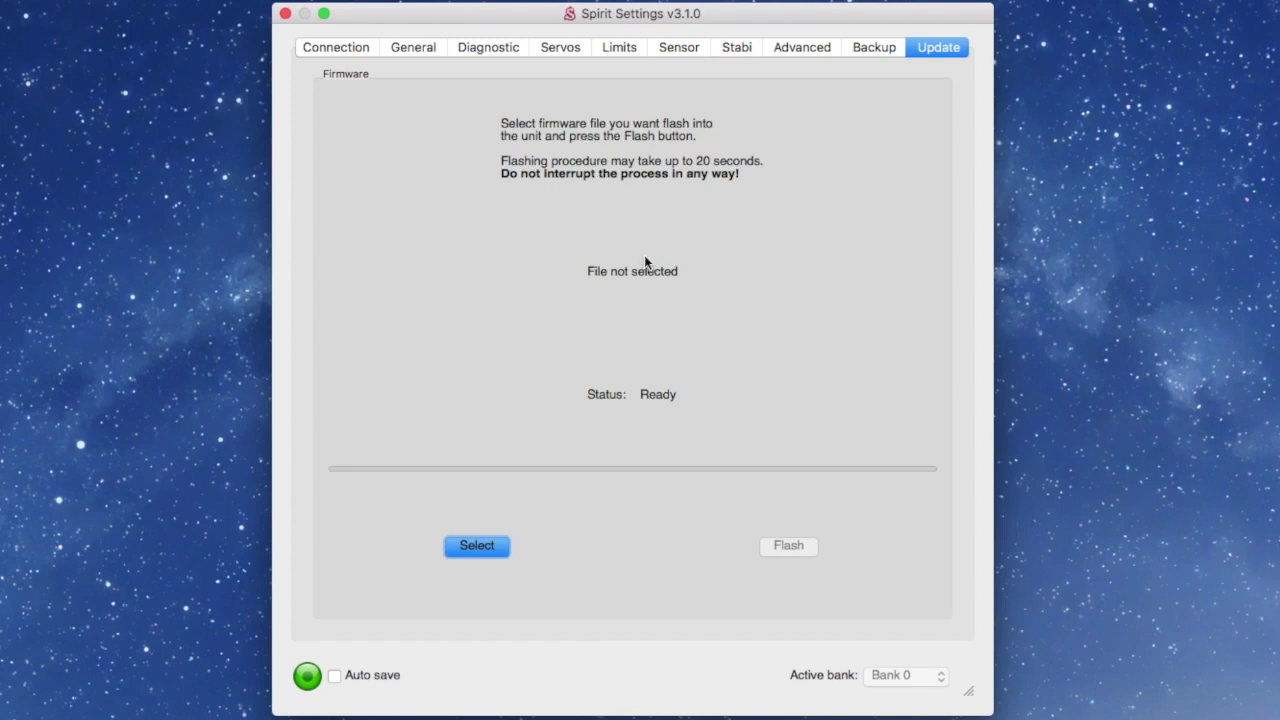
{"action": "left_click", "coordinate": [476, 546]}
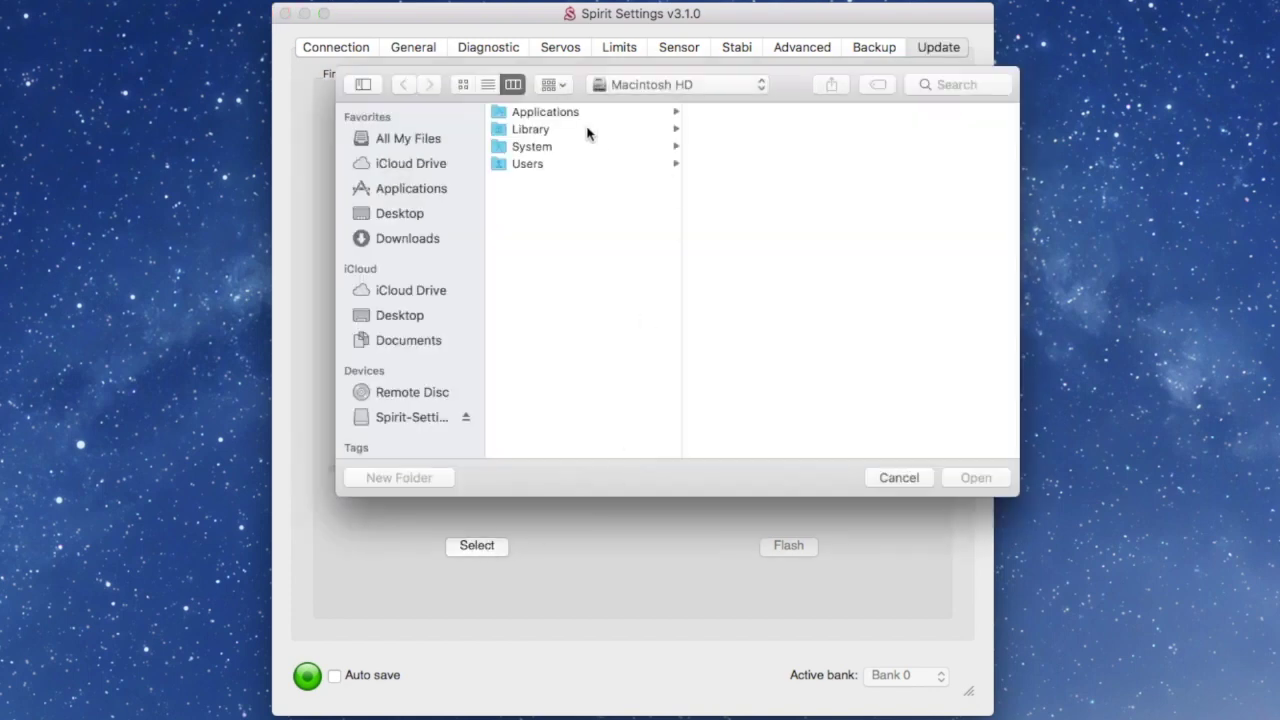
{"action": "left_click", "coordinate": [387, 240]}
{"action": "scroll", "coordinate": [568, 205], "scroll_direction": "down", "scroll_amount": 10}
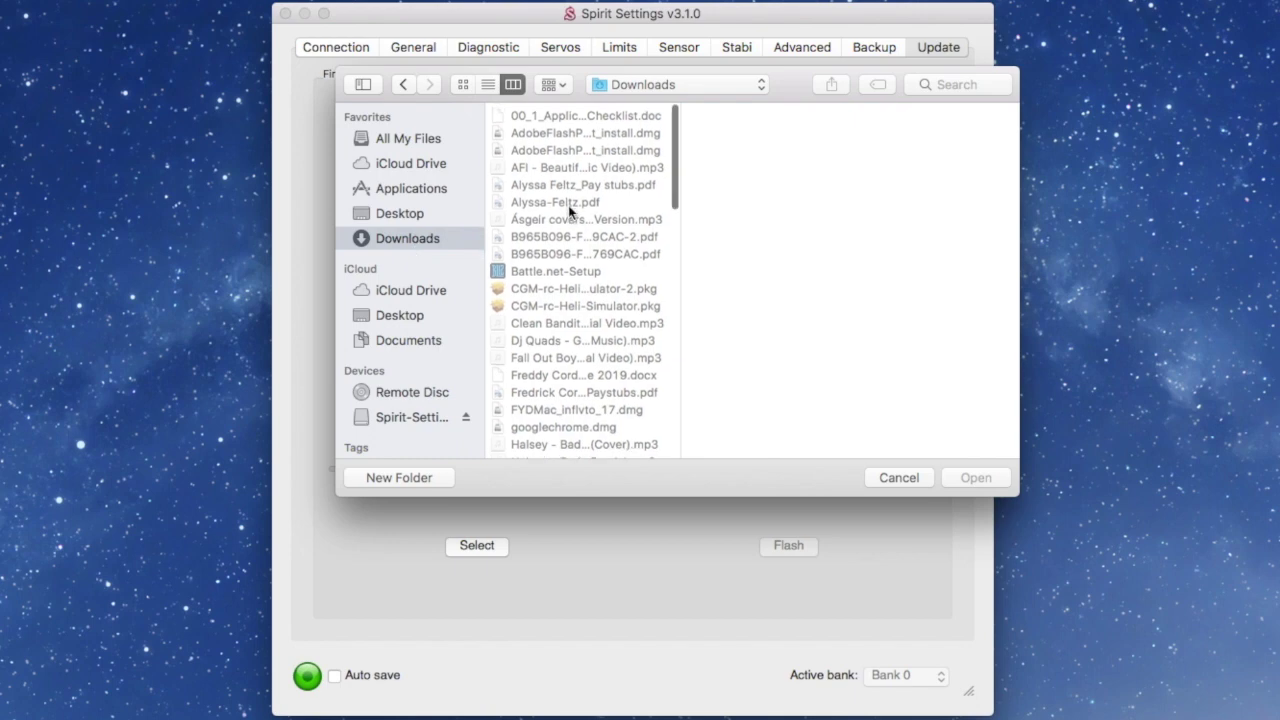
{"action": "scroll", "coordinate": [568, 205], "scroll_direction": "down", "scroll_amount": 15}
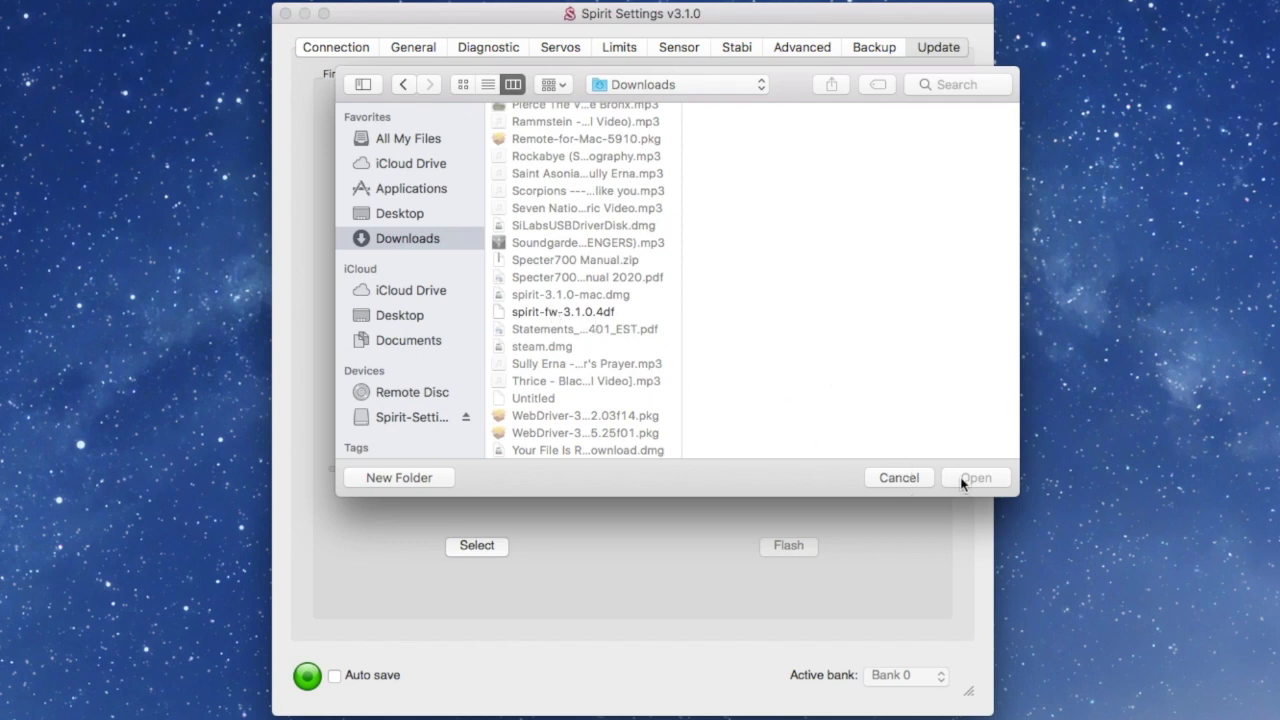
{"action": "left_click", "coordinate": [903, 477]}
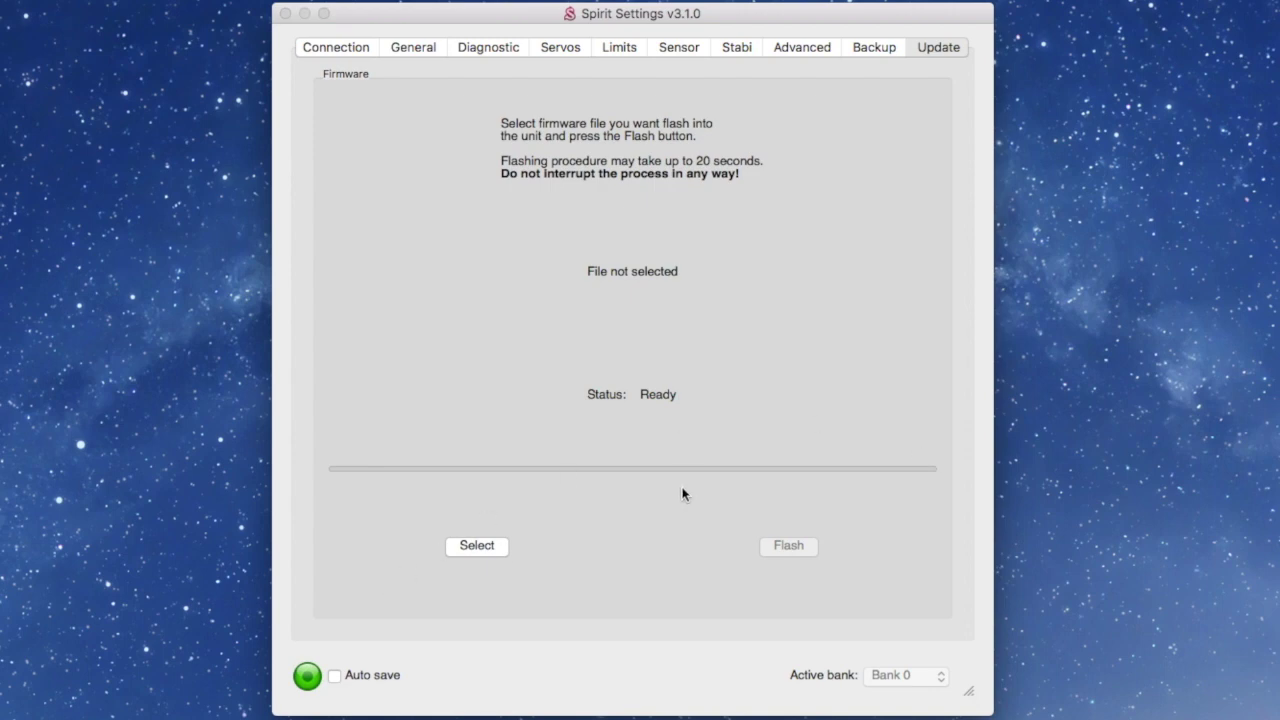
Step: Review the unit's connection, general and diagnostic settings and bring up the servo settings
{"action": "left_click", "coordinate": [322, 55]}
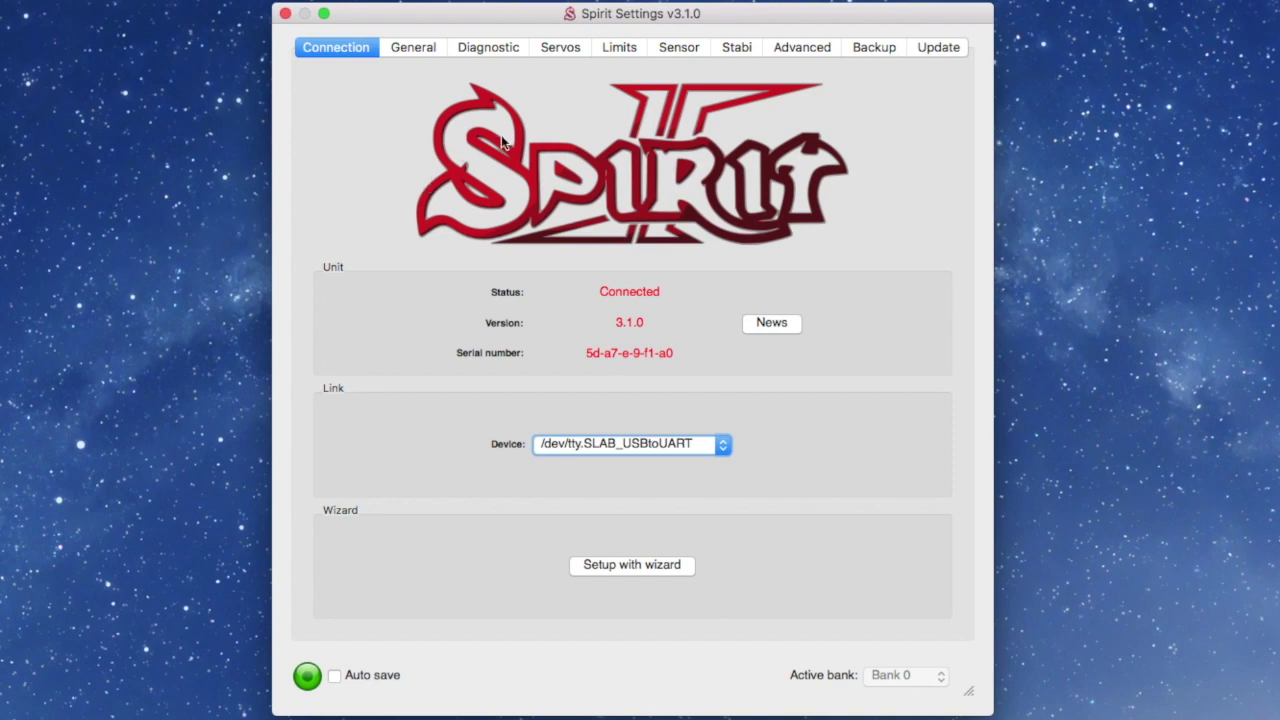
{"action": "left_click", "coordinate": [414, 50]}
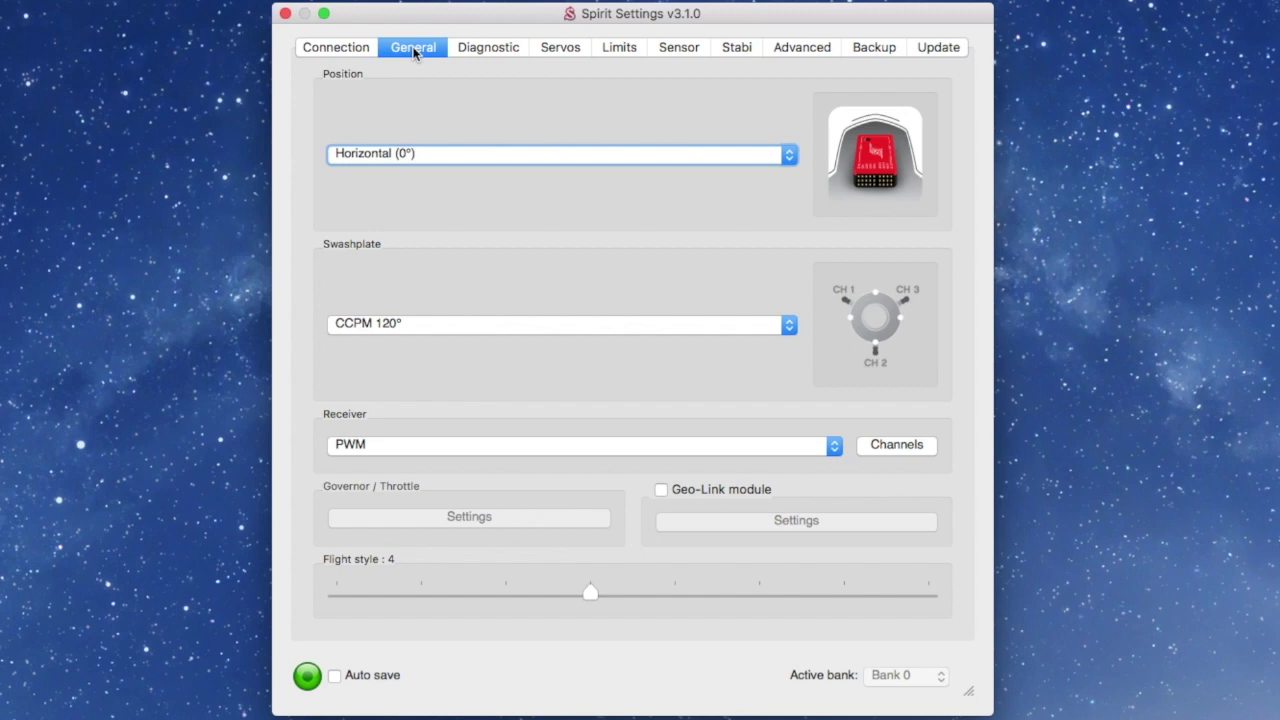
{"action": "left_click", "coordinate": [497, 52]}
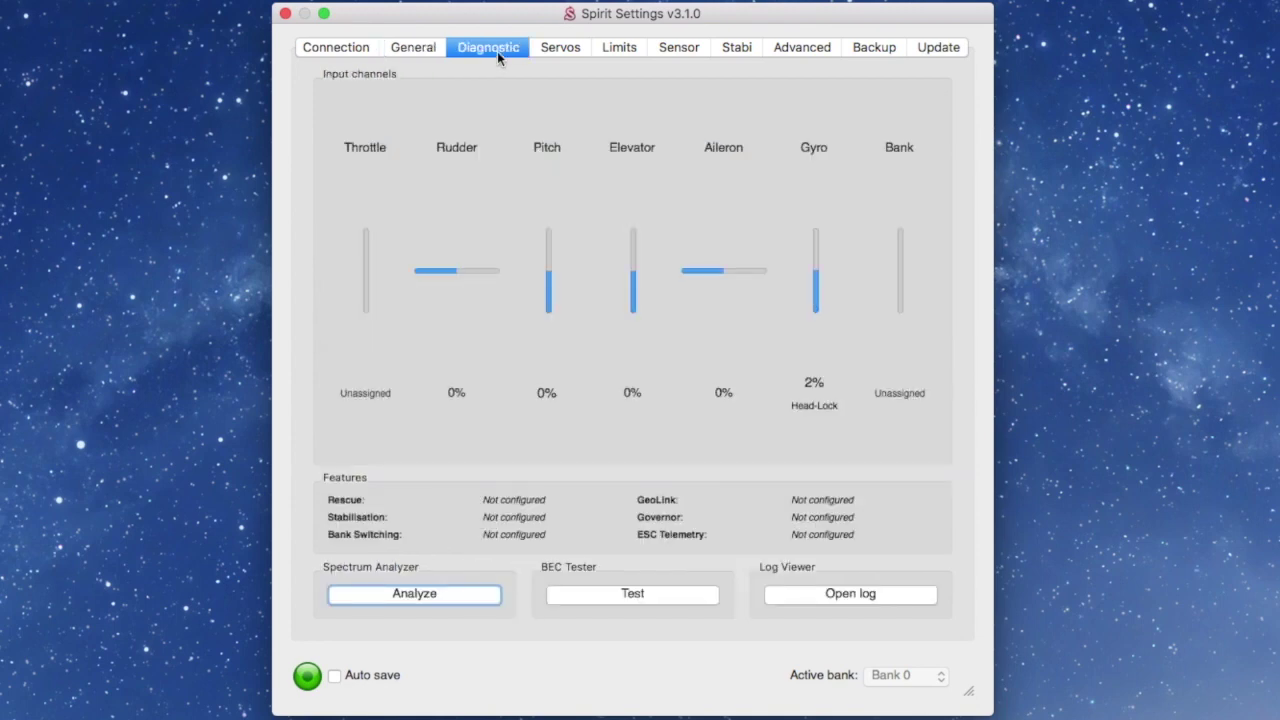
{"action": "left_click", "coordinate": [564, 50]}
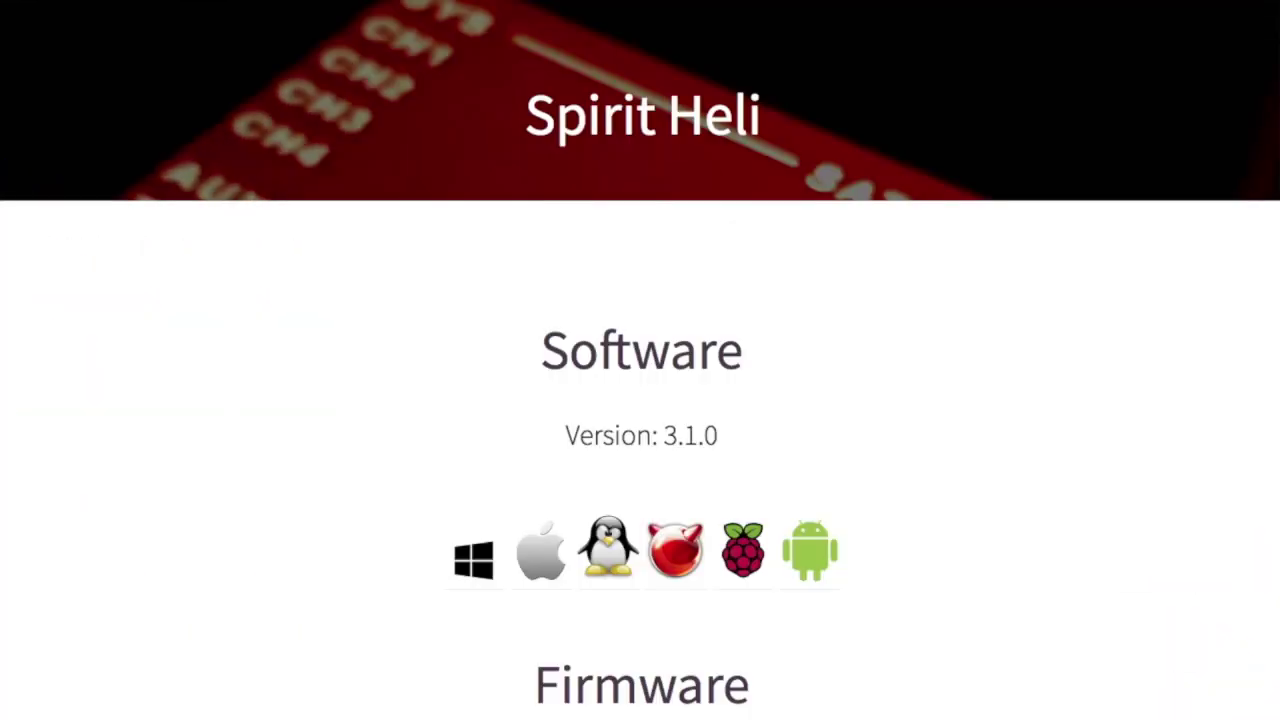
Step: Switch to the web browser and search for the Beast X servo specification list
{"action": "key", "text": "super+l"}
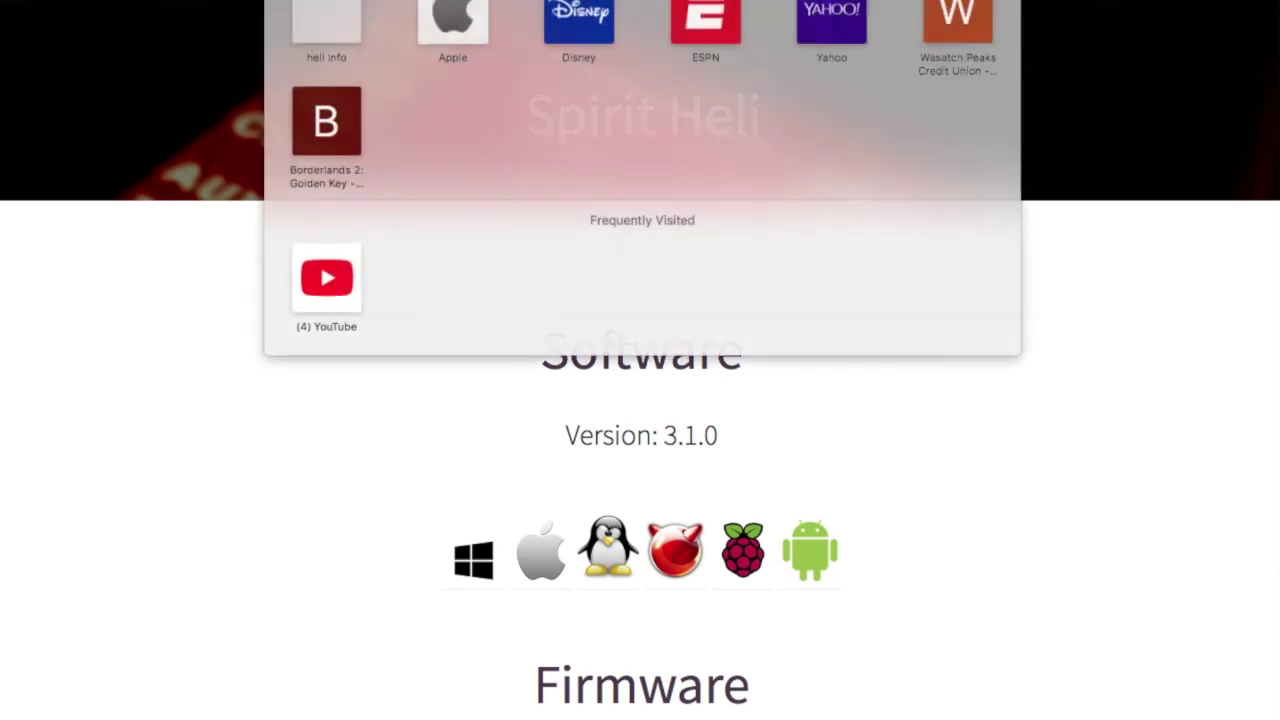
{"action": "type", "text": "beast x s"}
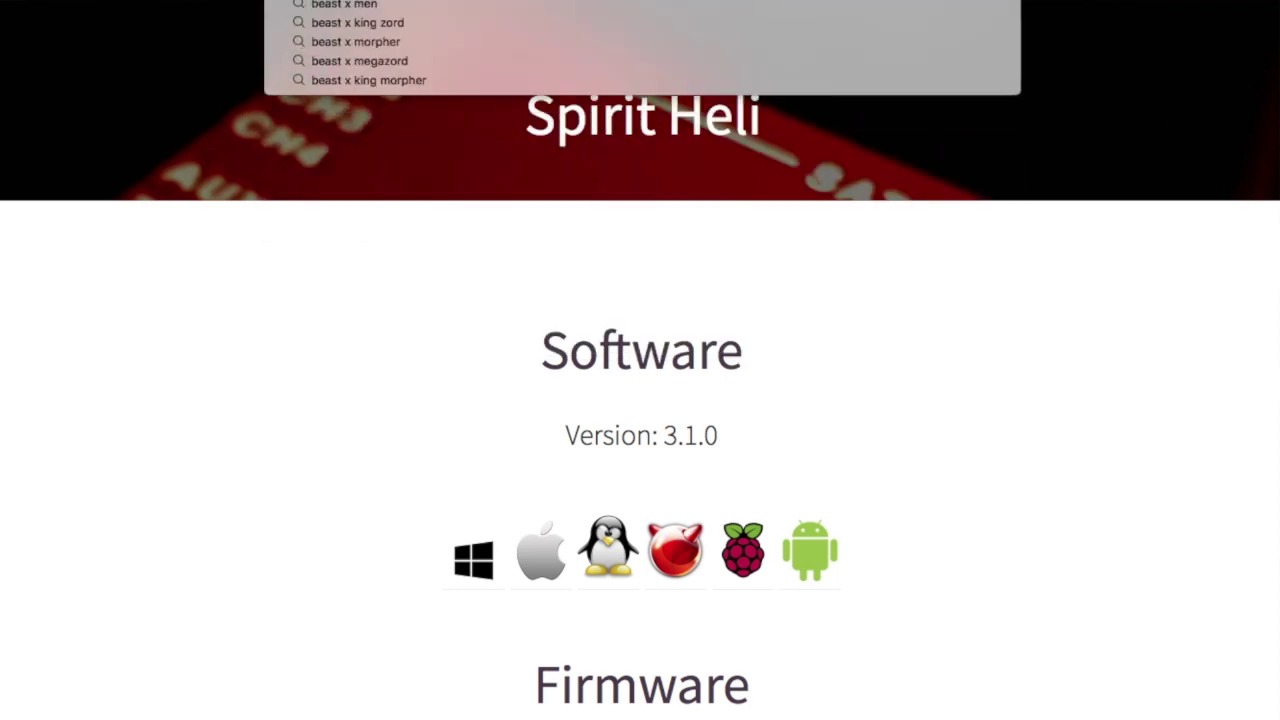
{"action": "key", "text": "Return"}
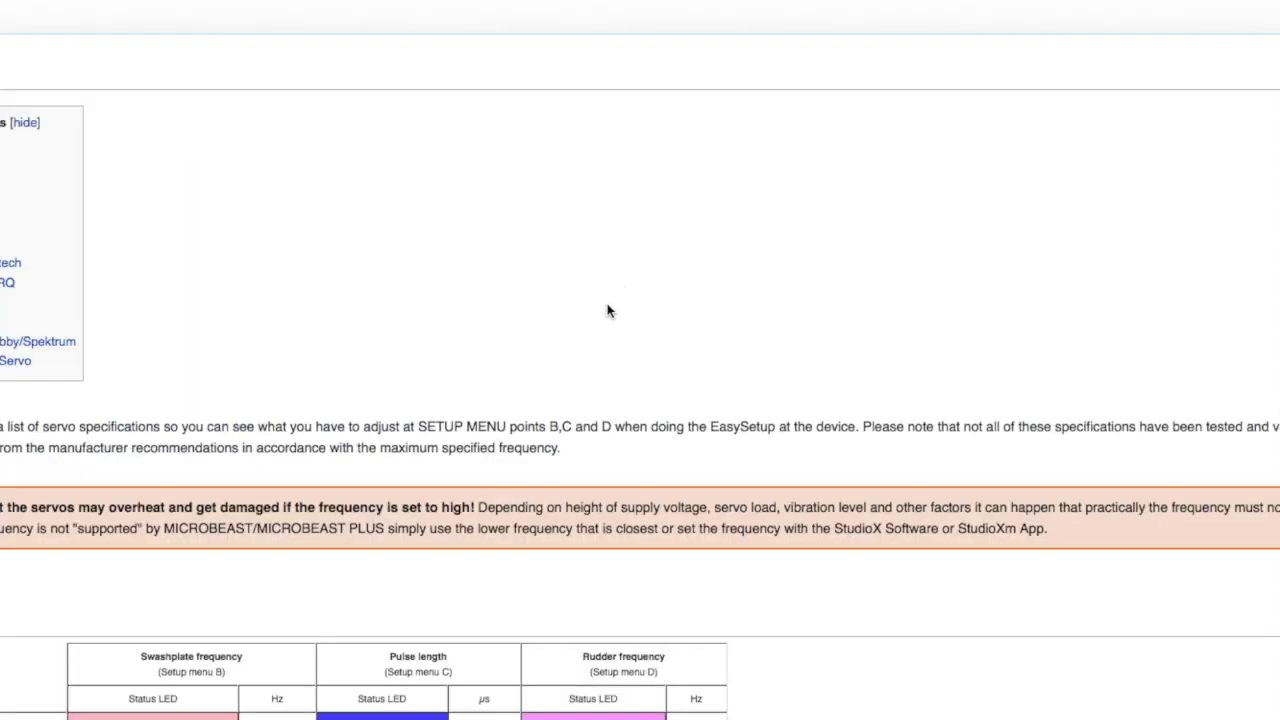
Step: Examine the servo tables by manufacturer for swashplate frequency, pulse length and rudder frequency
{"action": "scroll", "coordinate": [609, 309], "scroll_direction": "down", "scroll_amount": 5}
{"action": "scroll", "coordinate": [76, 486], "scroll_direction": "down", "scroll_amount": 5}
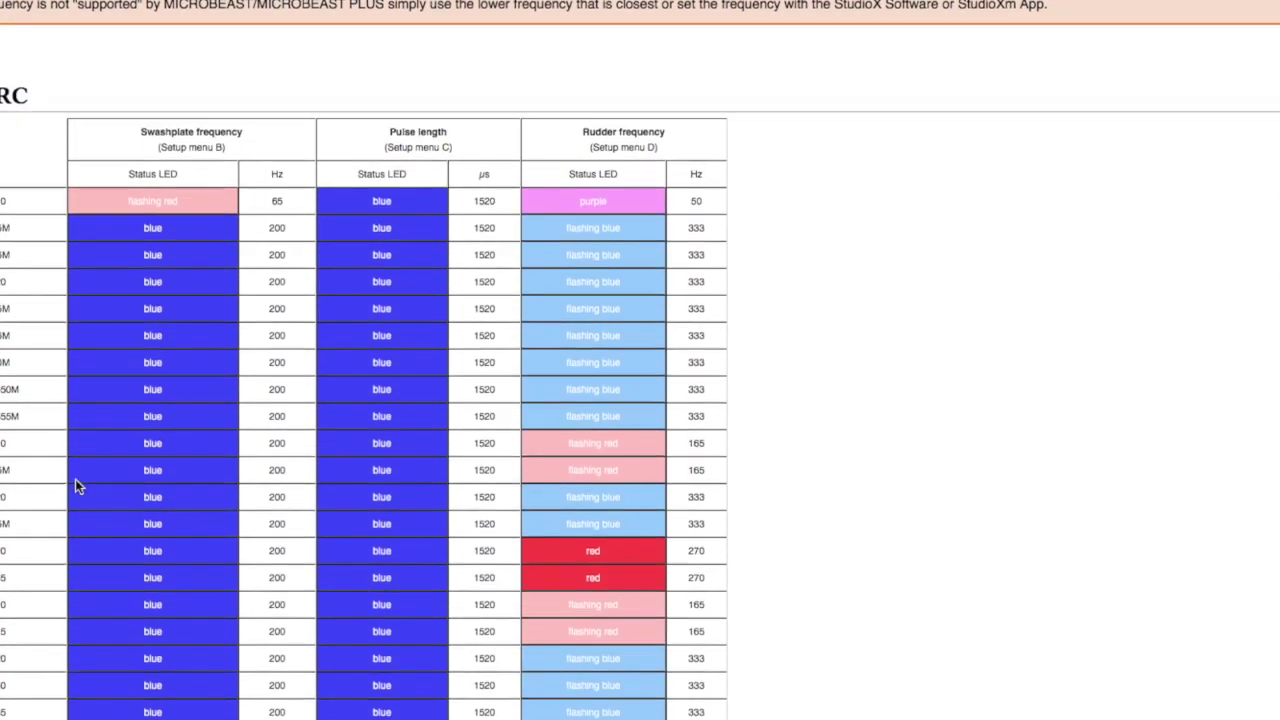
{"action": "scroll", "coordinate": [75, 480], "scroll_direction": "down", "scroll_amount": 12}
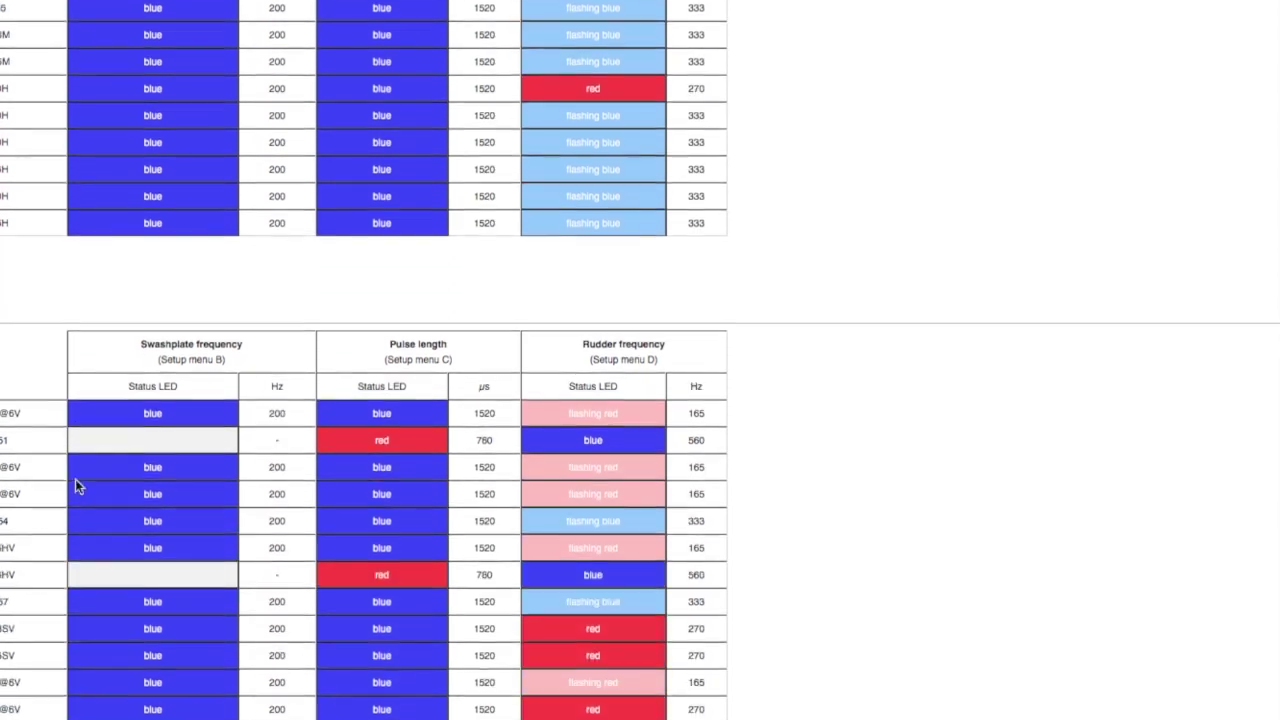
{"action": "scroll", "coordinate": [76, 487], "scroll_direction": "down", "scroll_amount": 15}
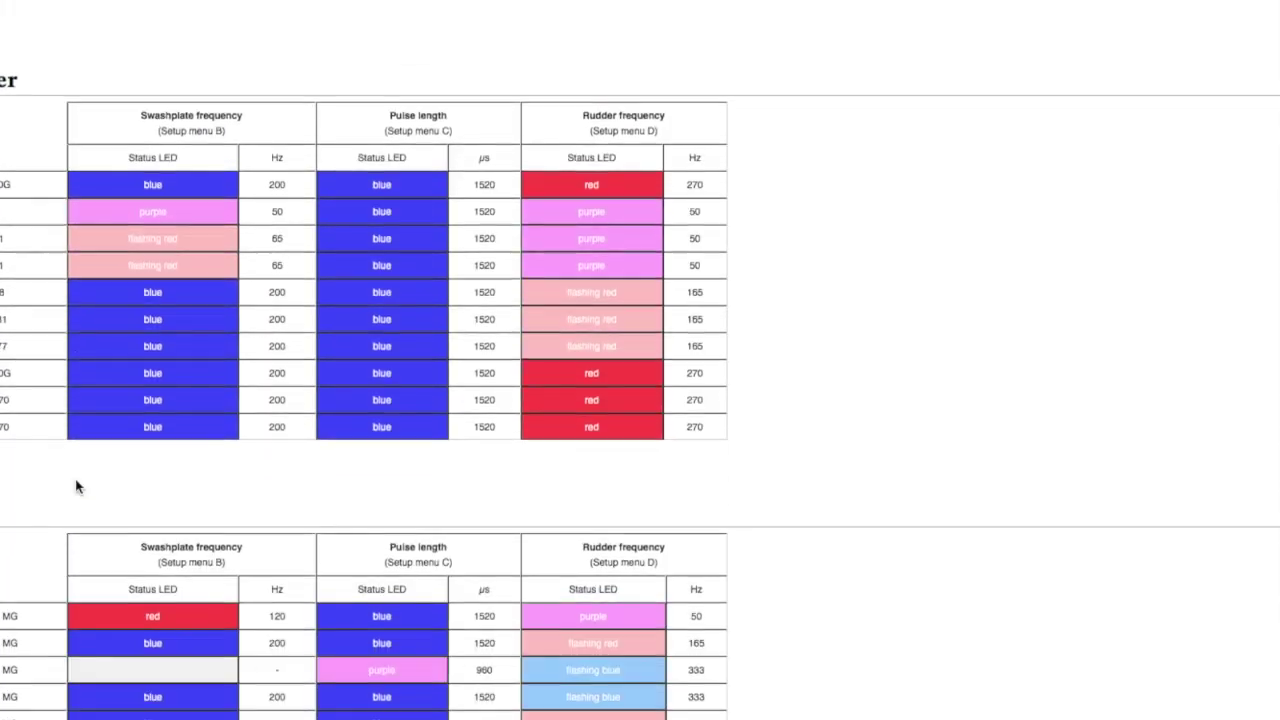
{"action": "scroll", "coordinate": [77, 487], "scroll_direction": "down", "scroll_amount": 20}
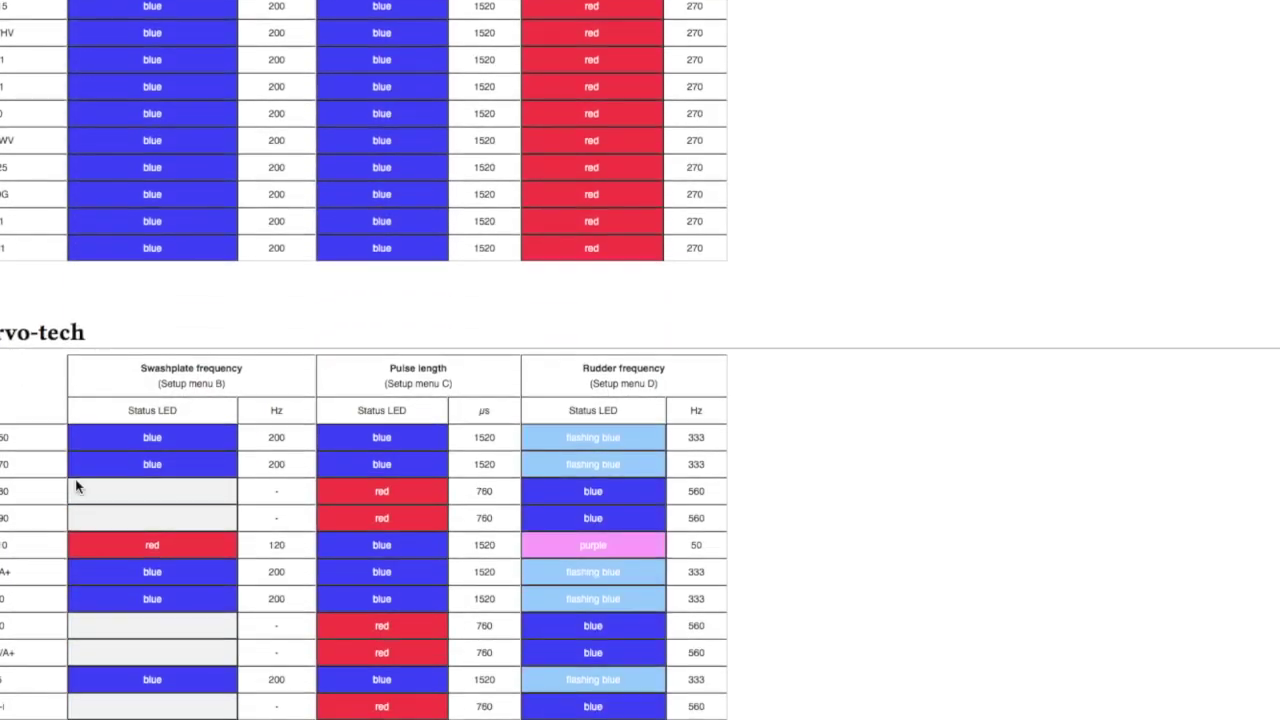
{"action": "scroll", "coordinate": [77, 487], "scroll_direction": "down", "scroll_amount": 20}
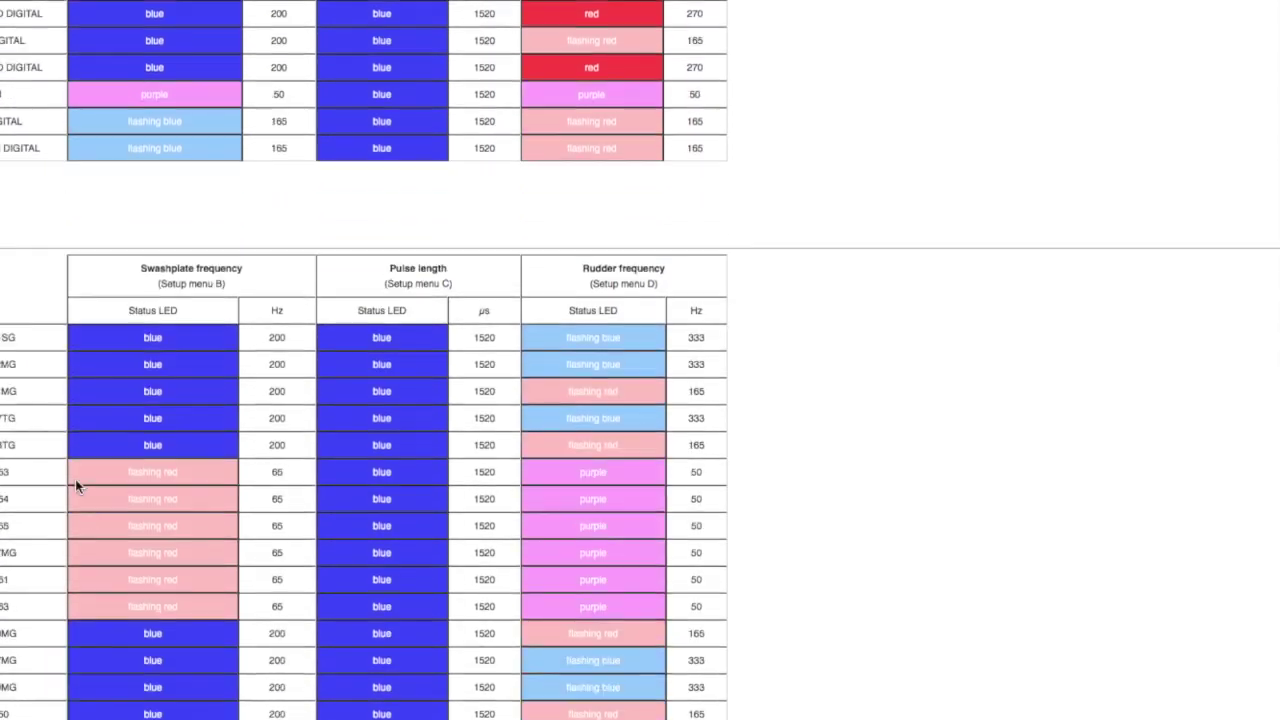
{"action": "scroll", "coordinate": [75, 479], "scroll_direction": "down", "scroll_amount": 3}
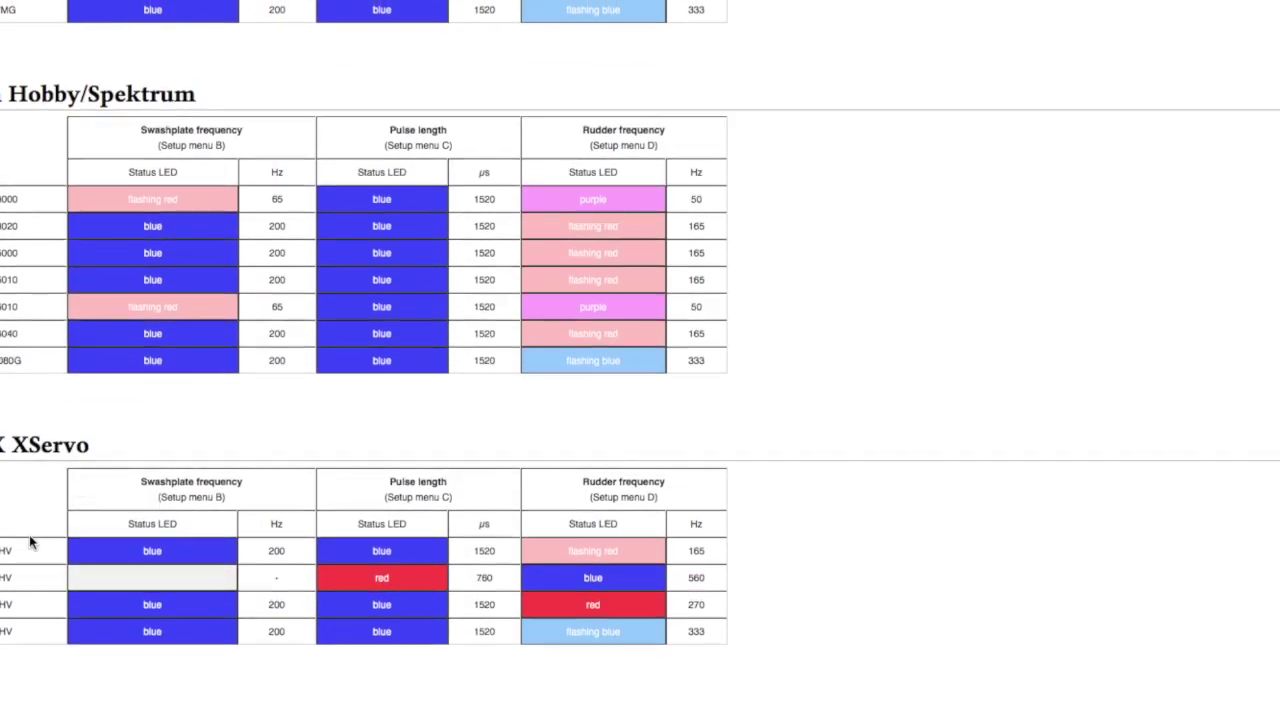
{"action": "scroll", "coordinate": [20, 545], "scroll_direction": "down", "scroll_amount": 10}
{"action": "scroll", "coordinate": [44, 503], "scroll_direction": "up", "scroll_amount": 20}
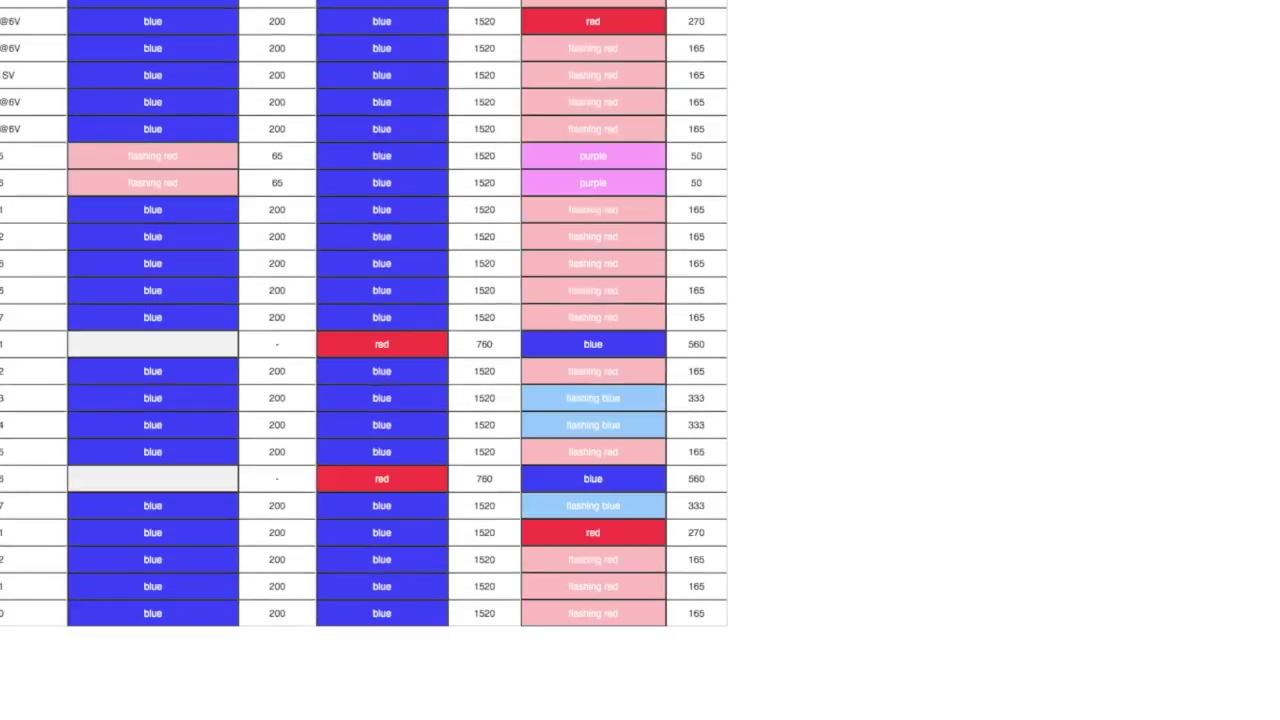
{"action": "scroll", "coordinate": [44, 503], "scroll_direction": "down", "scroll_amount": 1}
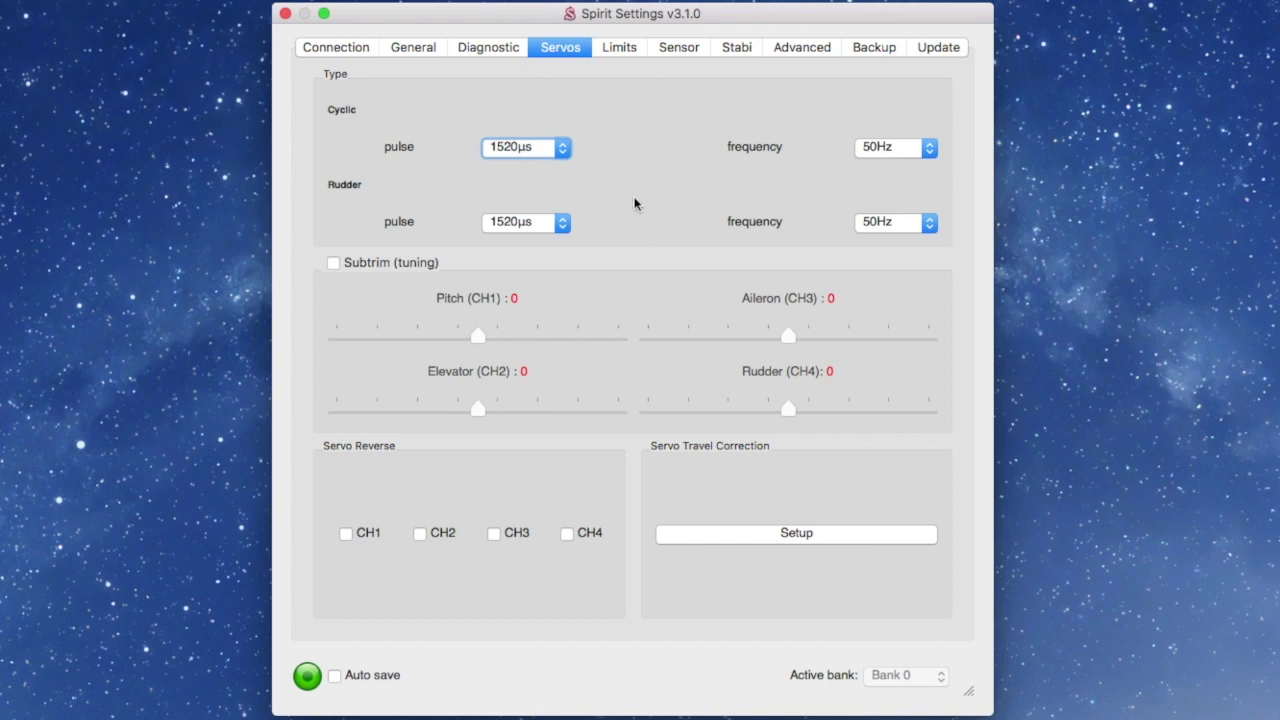
Step: Try a 760µs cyclic servo pulse, look over the rudder pulse options, and return the cyclic pulse to 1520µs
{"action": "left_click", "coordinate": [563, 155]}
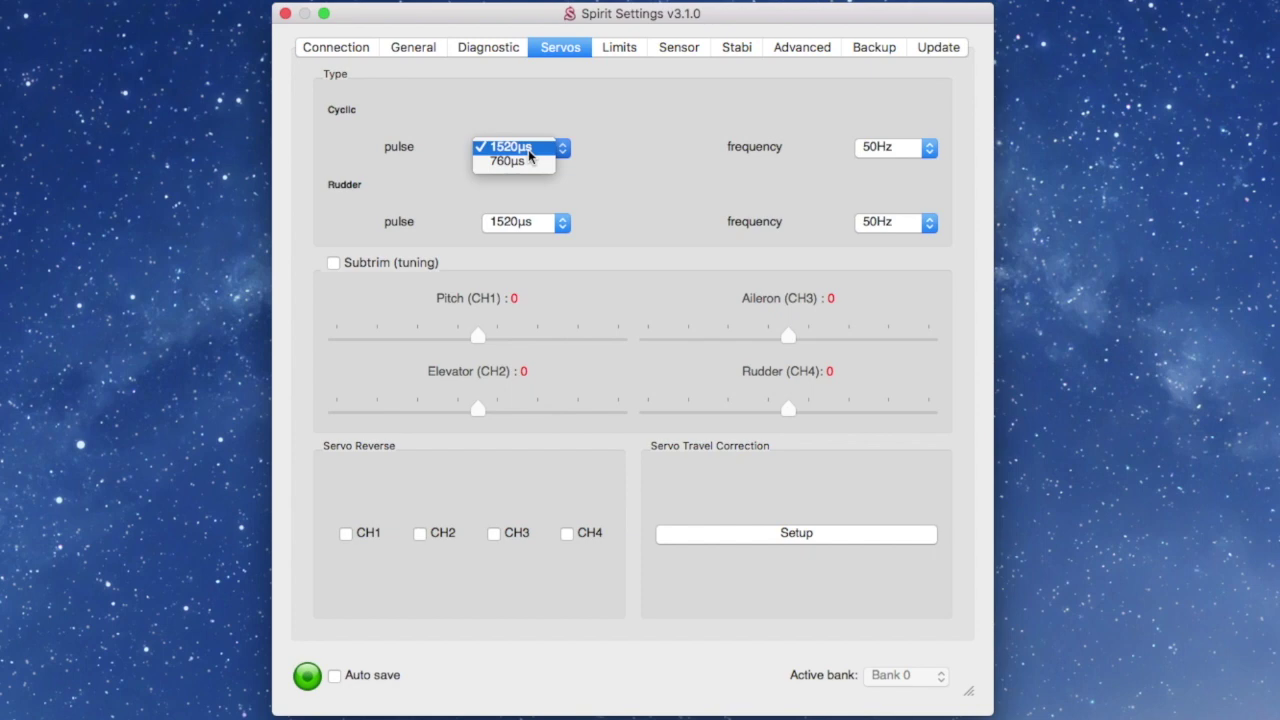
{"action": "left_click", "coordinate": [521, 162]}
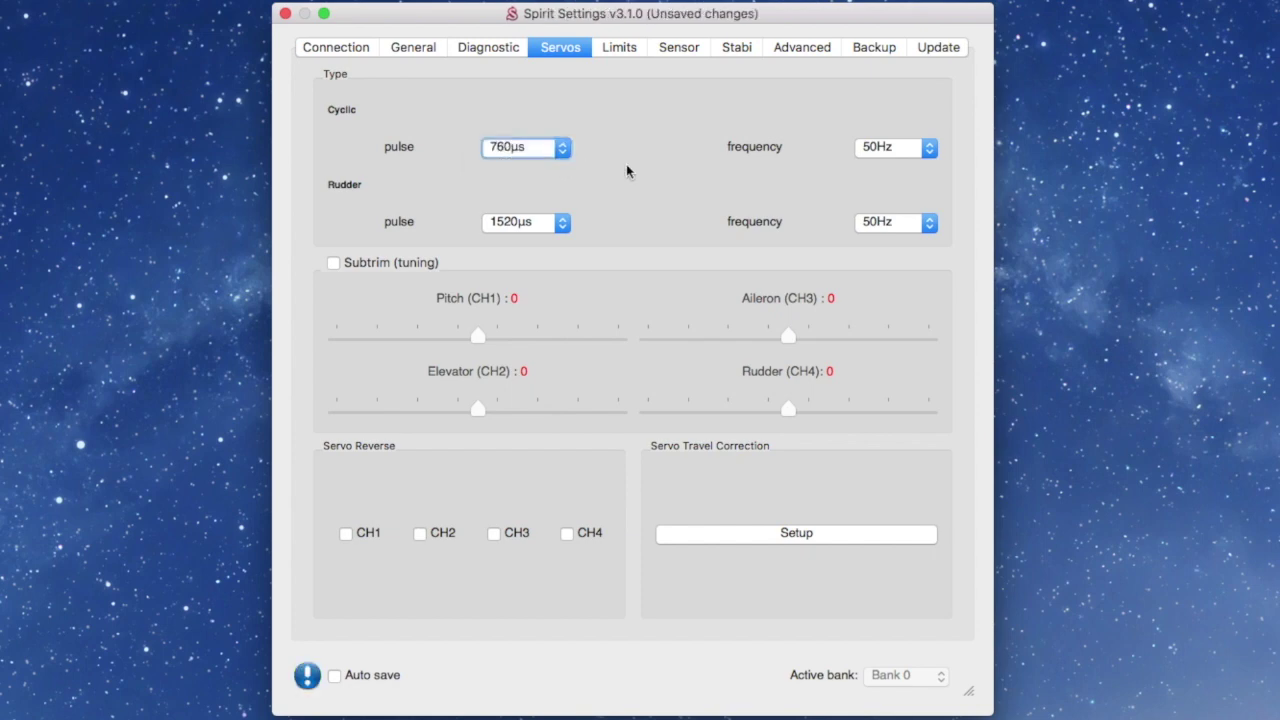
{"action": "left_click", "coordinate": [563, 223]}
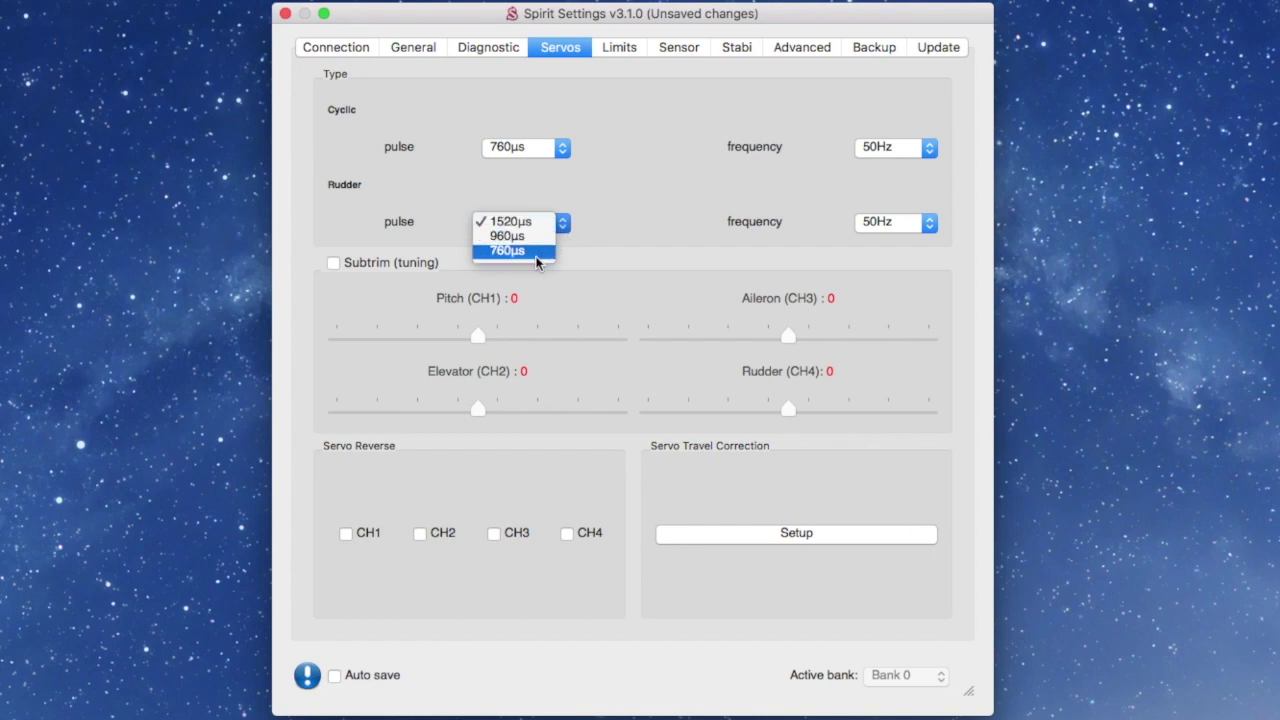
{"action": "left_click", "coordinate": [522, 222]}
{"action": "left_click", "coordinate": [561, 153]}
{"action": "left_click", "coordinate": [521, 190]}
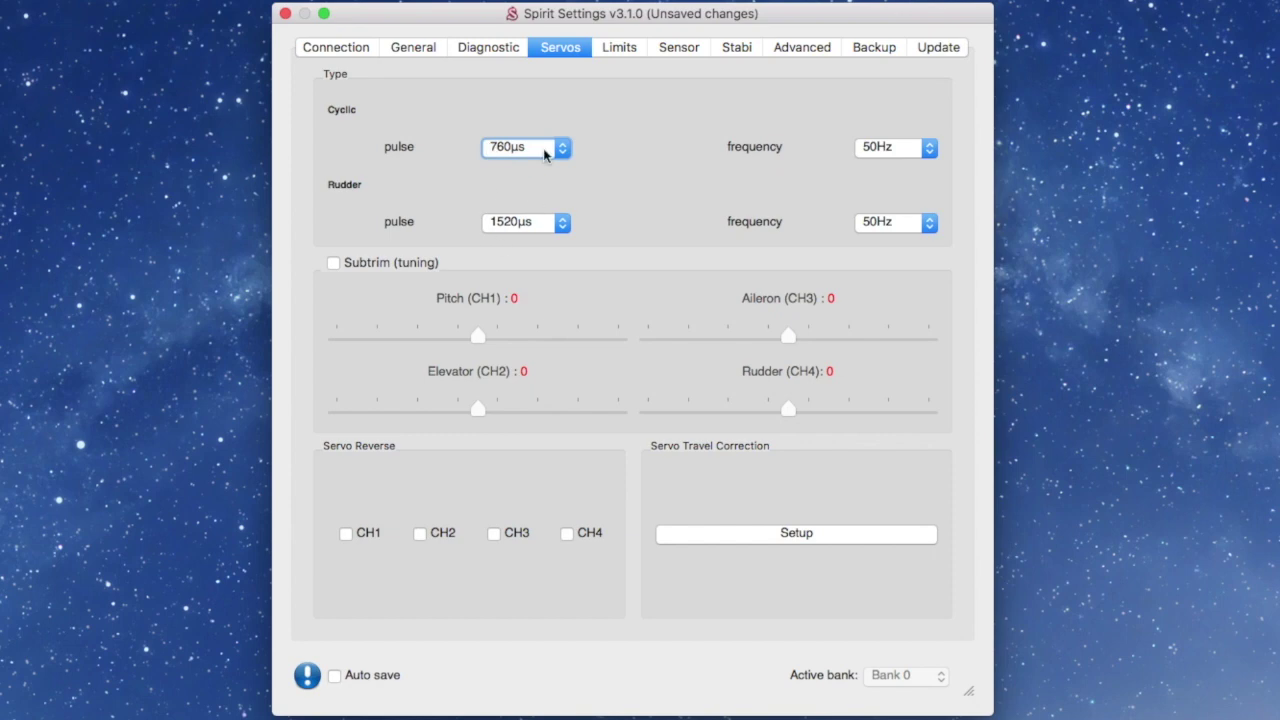
{"action": "left_click", "coordinate": [566, 150]}
{"action": "left_click", "coordinate": [524, 135]}
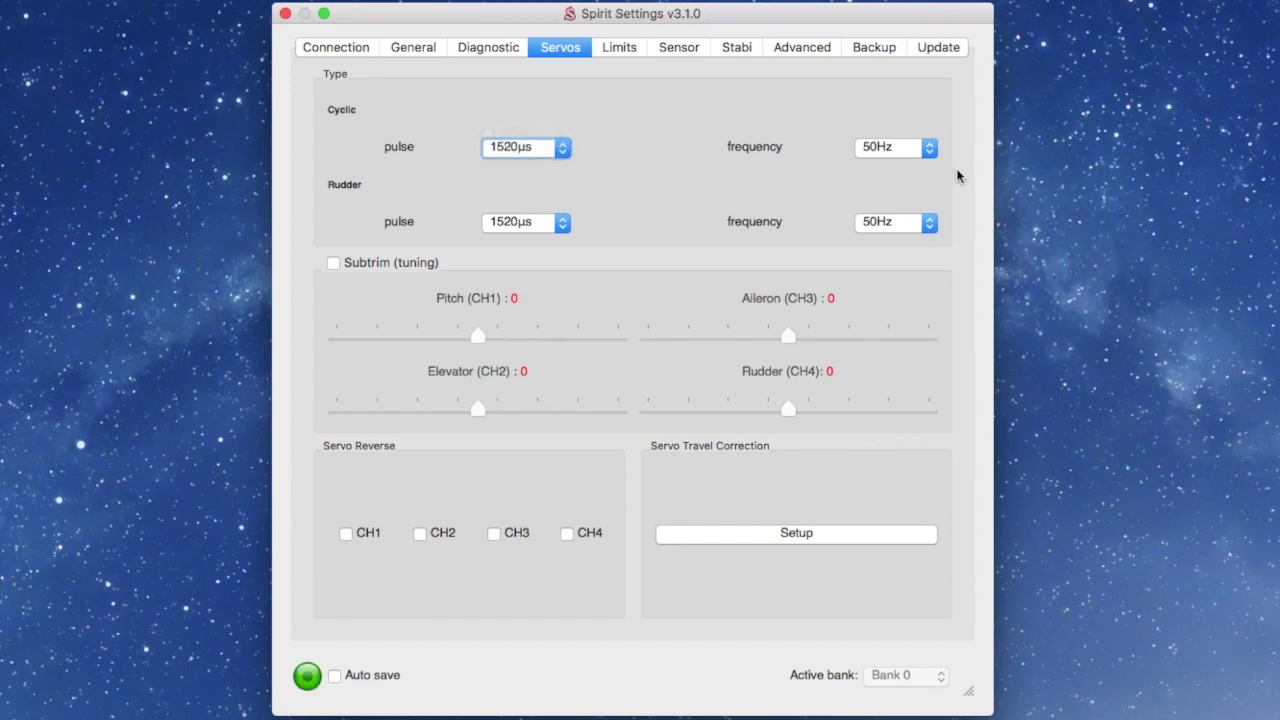
Step: Check the available cyclic and rudder servo frequency options without changing either selection
{"action": "left_click", "coordinate": [929, 151]}
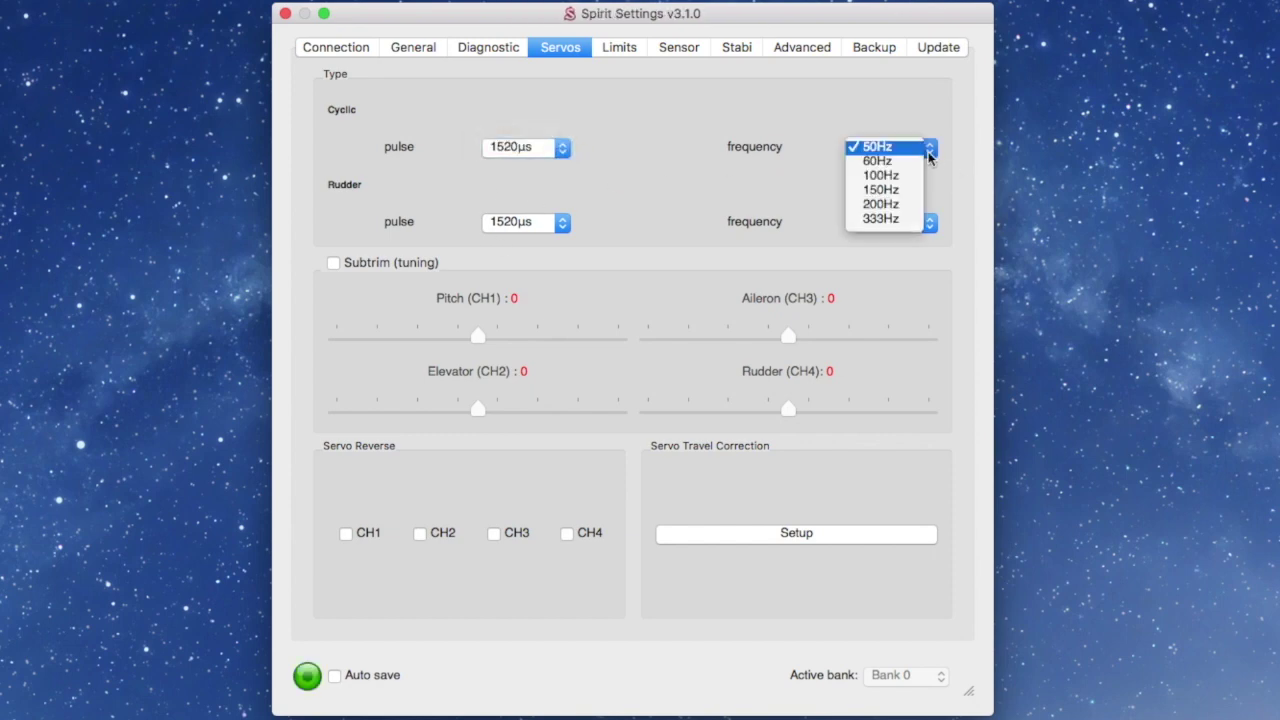
{"action": "left_click", "coordinate": [766, 150]}
{"action": "left_click", "coordinate": [929, 229]}
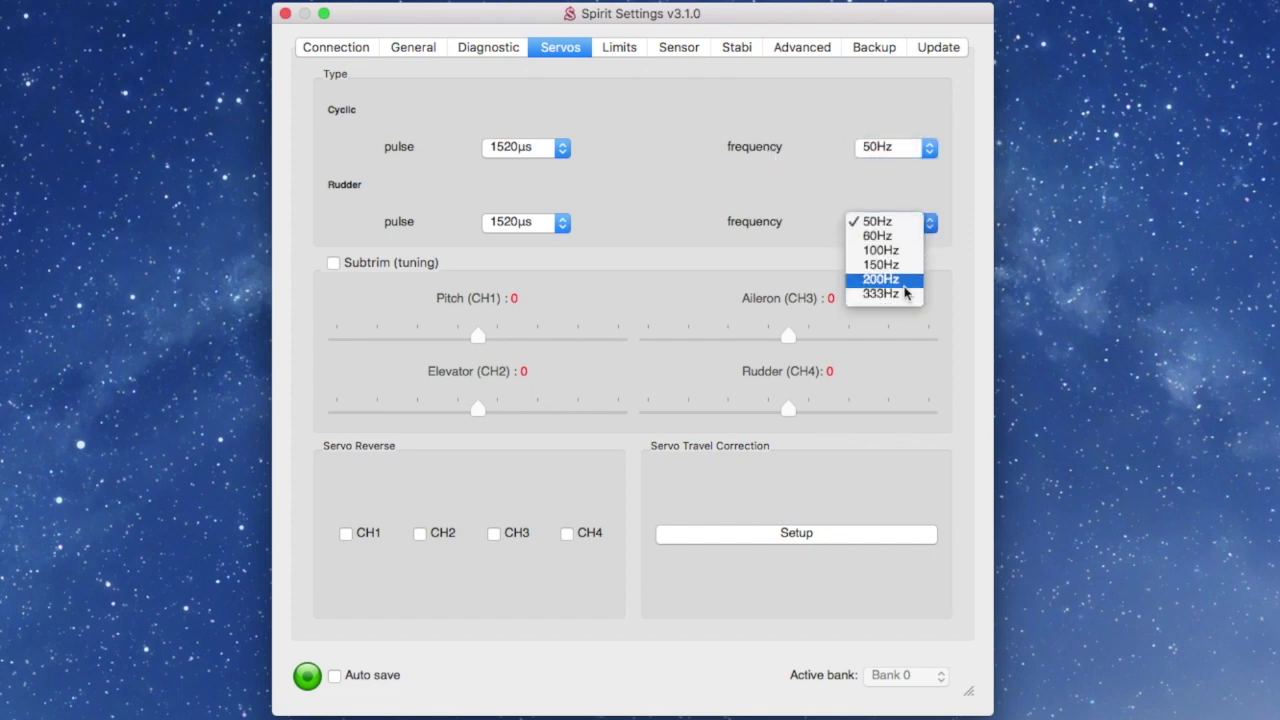
{"action": "left_click", "coordinate": [730, 225]}
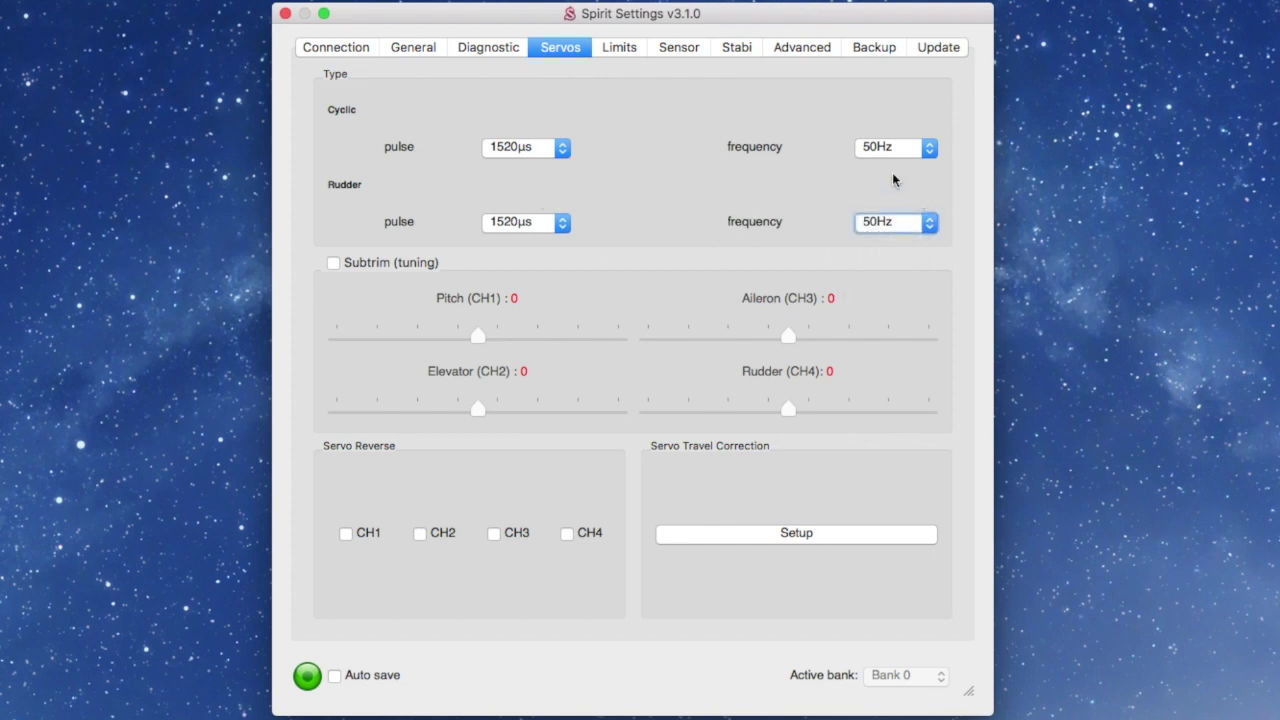
Step: Review the limits, sensor, stabilisation and advanced settings of the unit
{"action": "left_click", "coordinate": [619, 47]}
{"action": "left_click", "coordinate": [690, 52]}
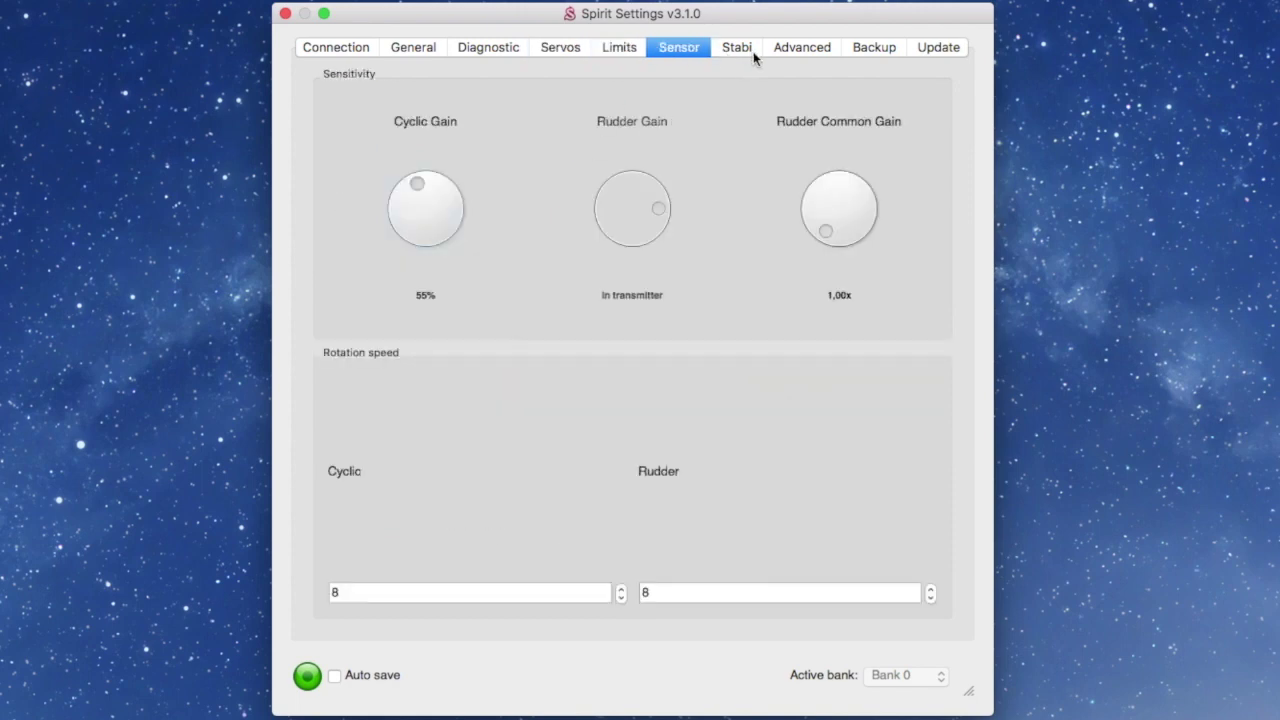
{"action": "left_click", "coordinate": [739, 55]}
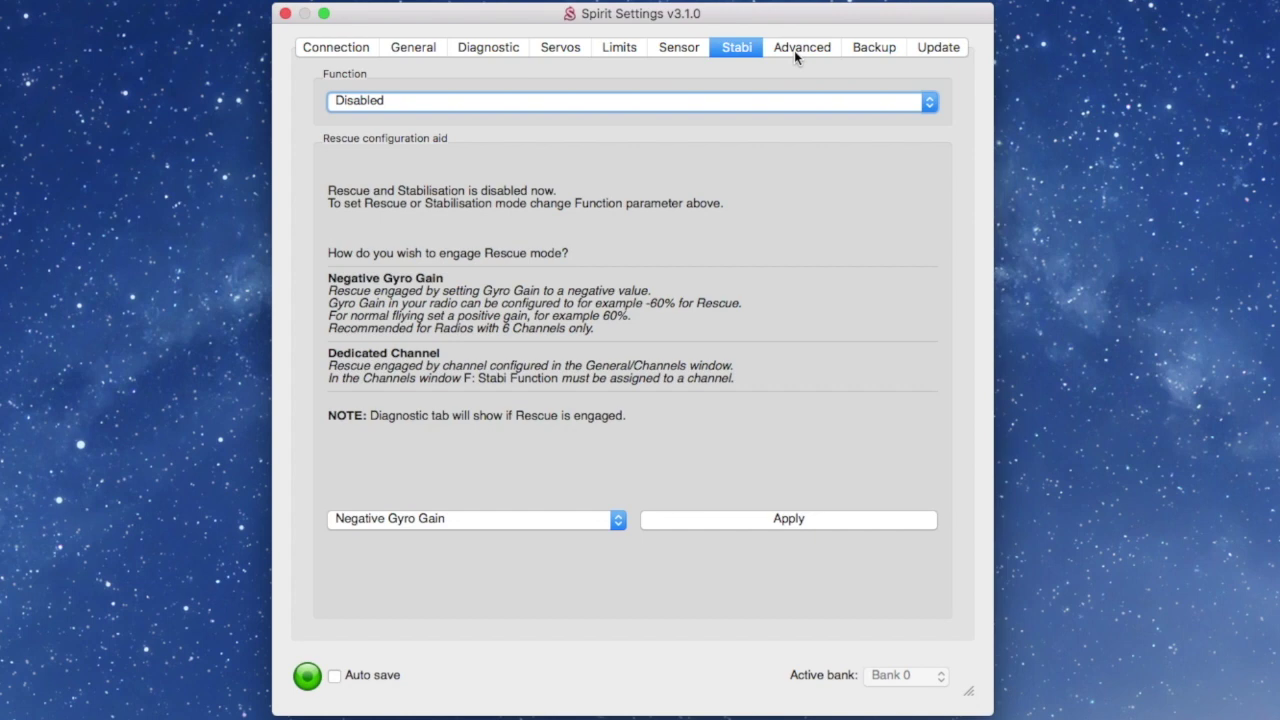
{"action": "left_click", "coordinate": [796, 55]}
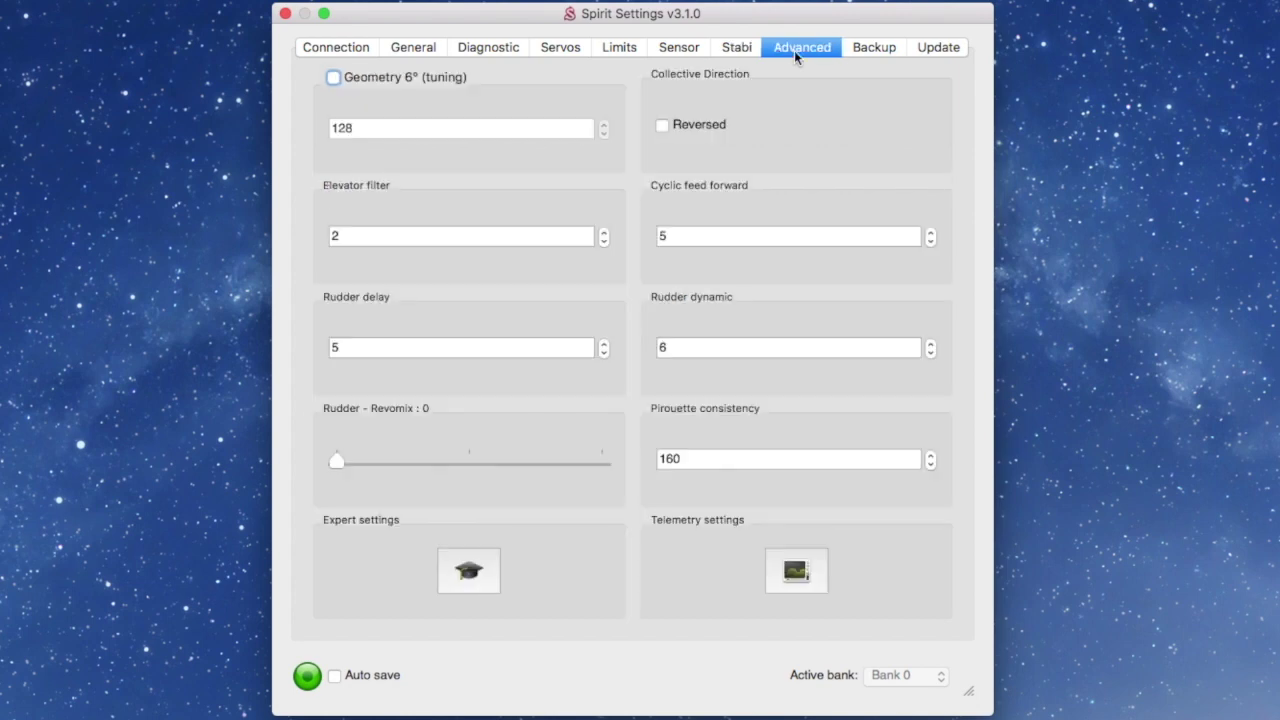
Step: Start and cancel a profile backup to a file, and save the current settings permanently to the unit
{"action": "left_click", "coordinate": [872, 52]}
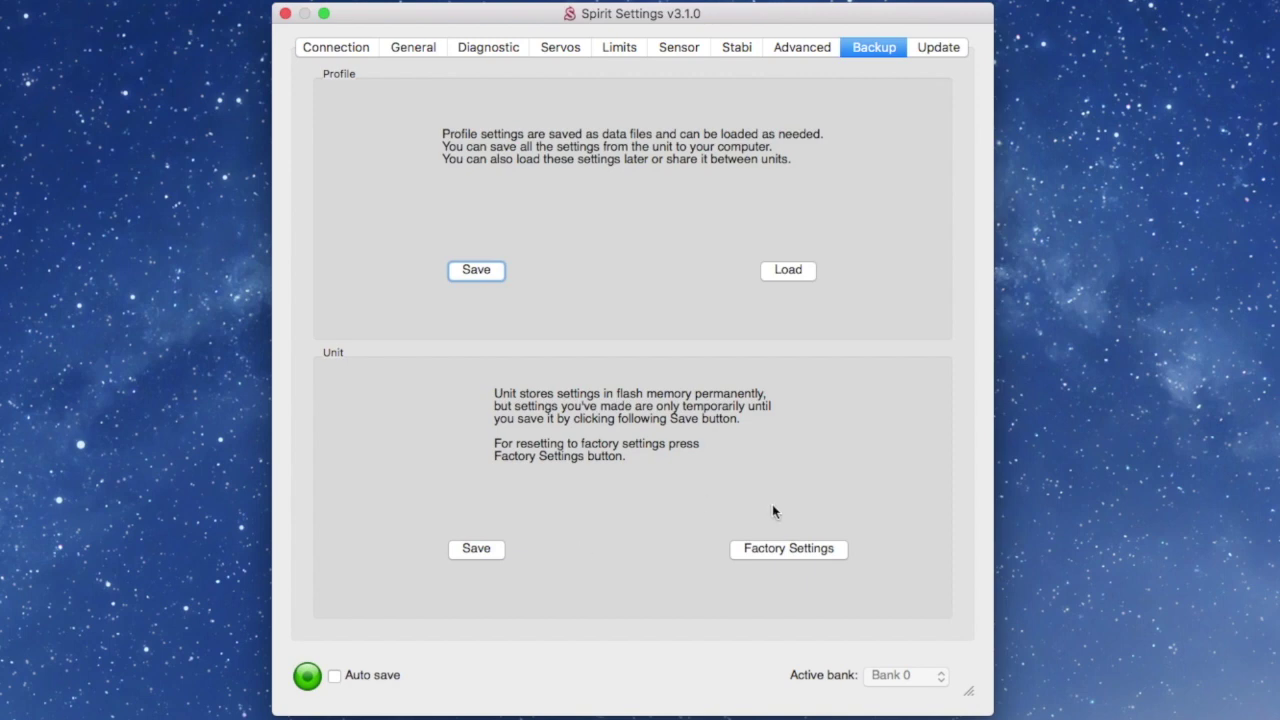
{"action": "left_click", "coordinate": [472, 271]}
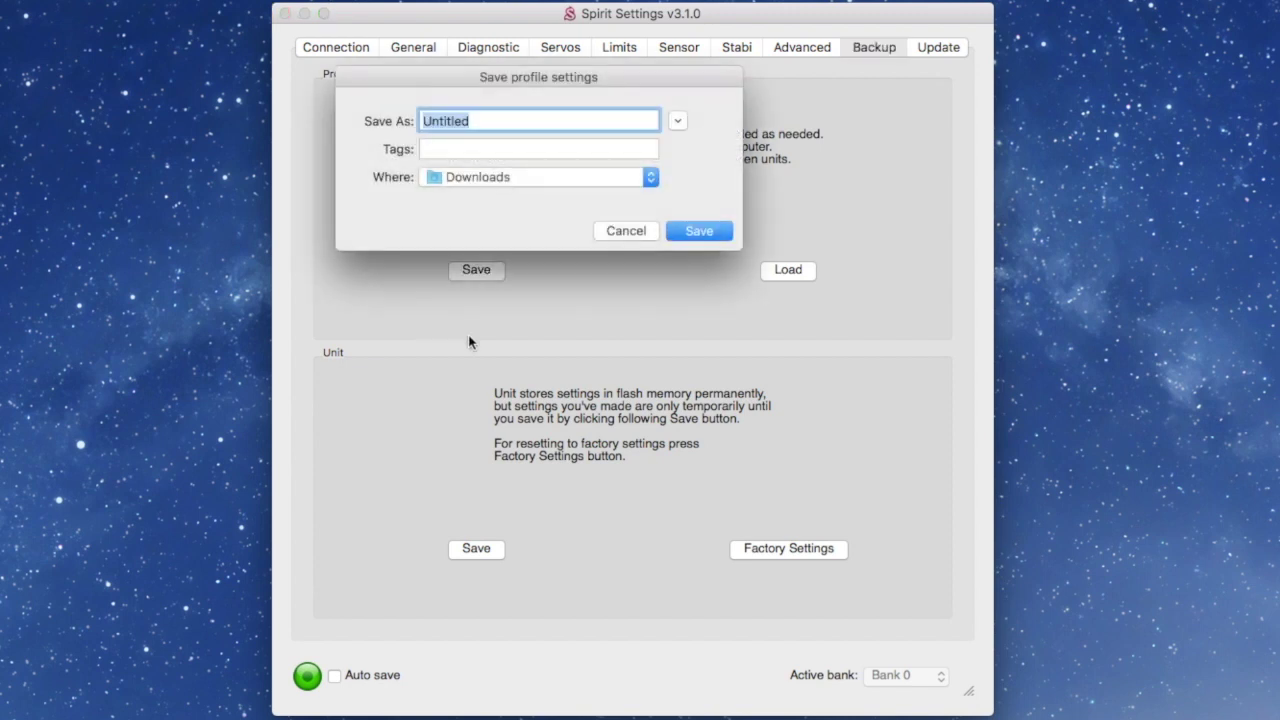
{"action": "left_click", "coordinate": [618, 229]}
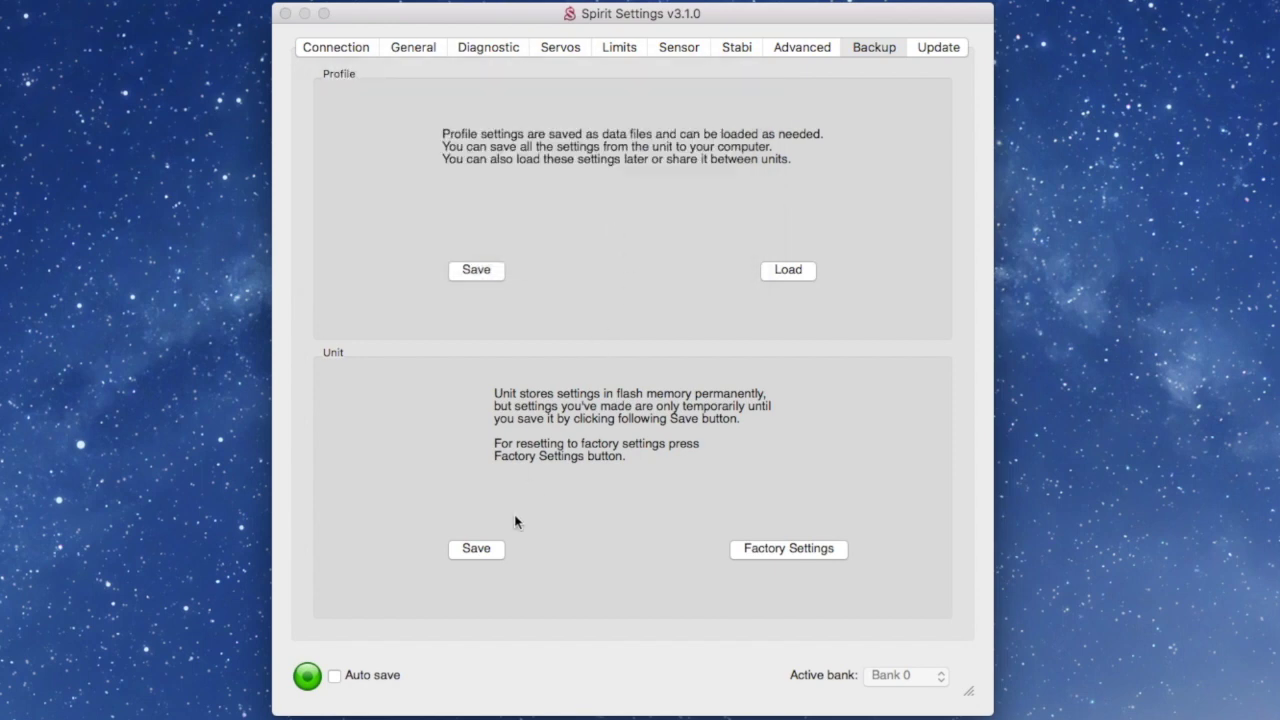
{"action": "left_click", "coordinate": [470, 556]}
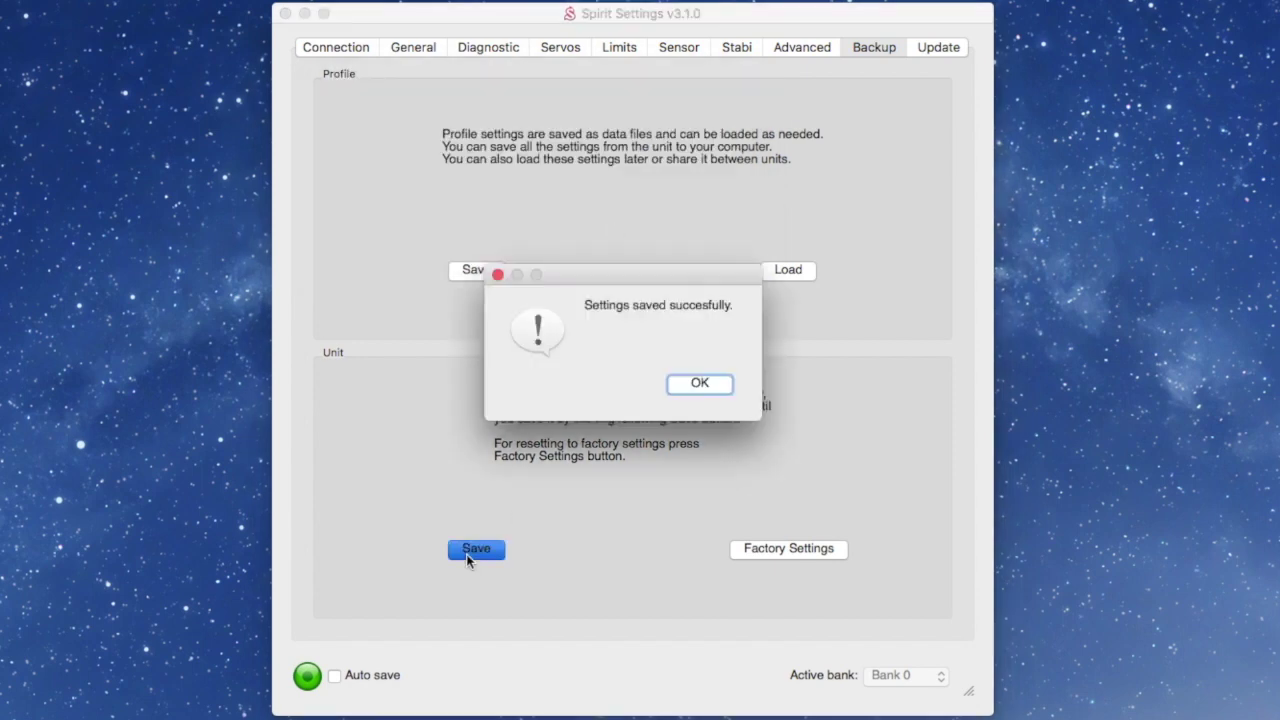
{"action": "left_click", "coordinate": [700, 384]}
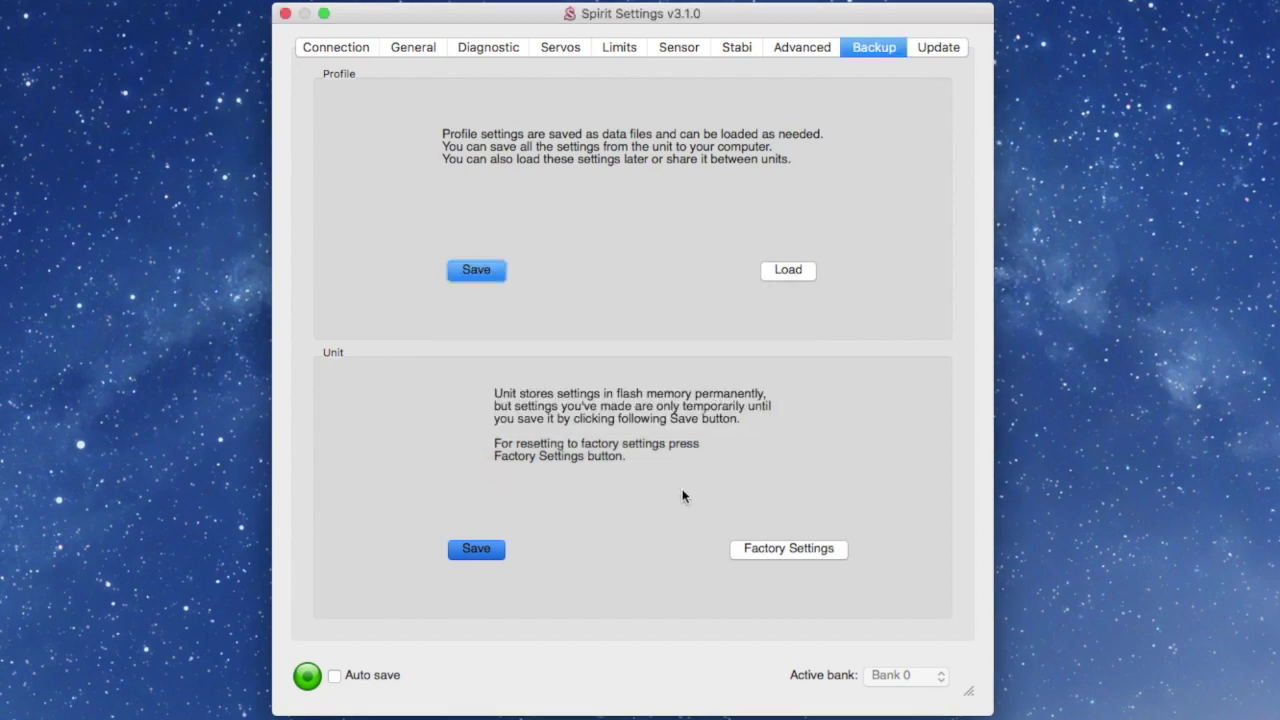
Step: Return to the connection overview and close the Spirit Settings window
{"action": "left_click", "coordinate": [342, 47]}
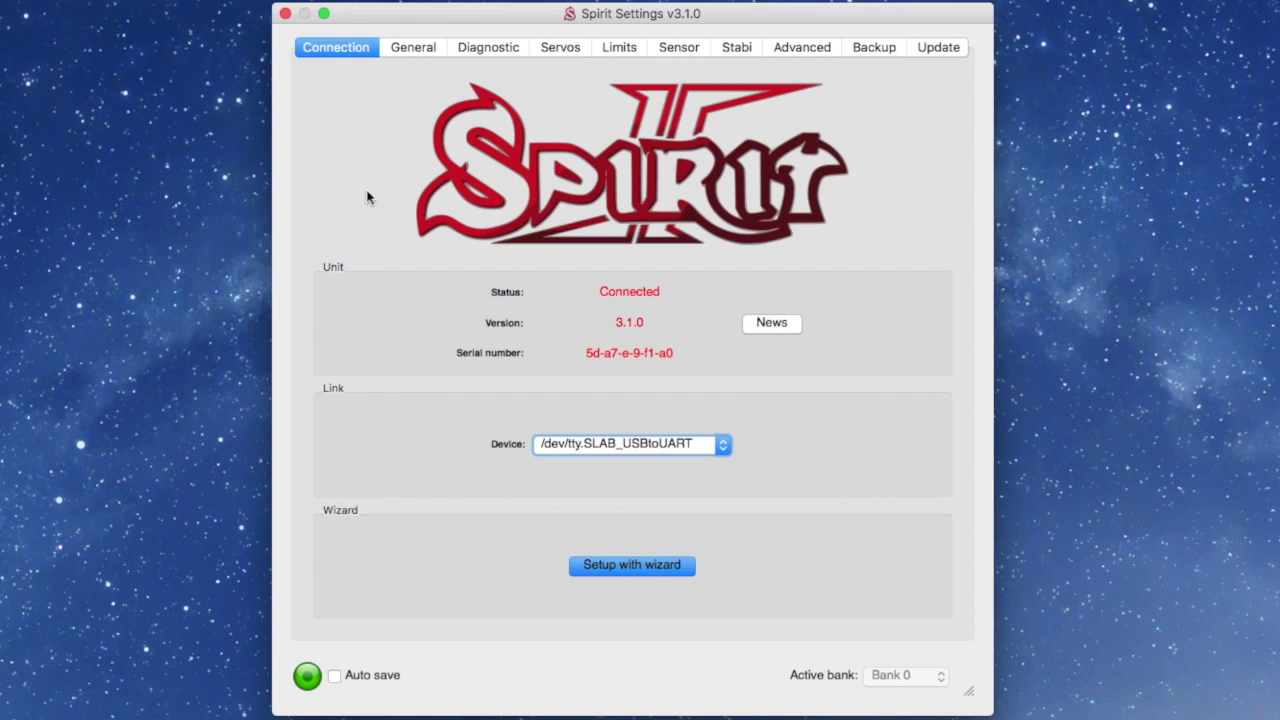
{"action": "left_click", "coordinate": [285, 14]}
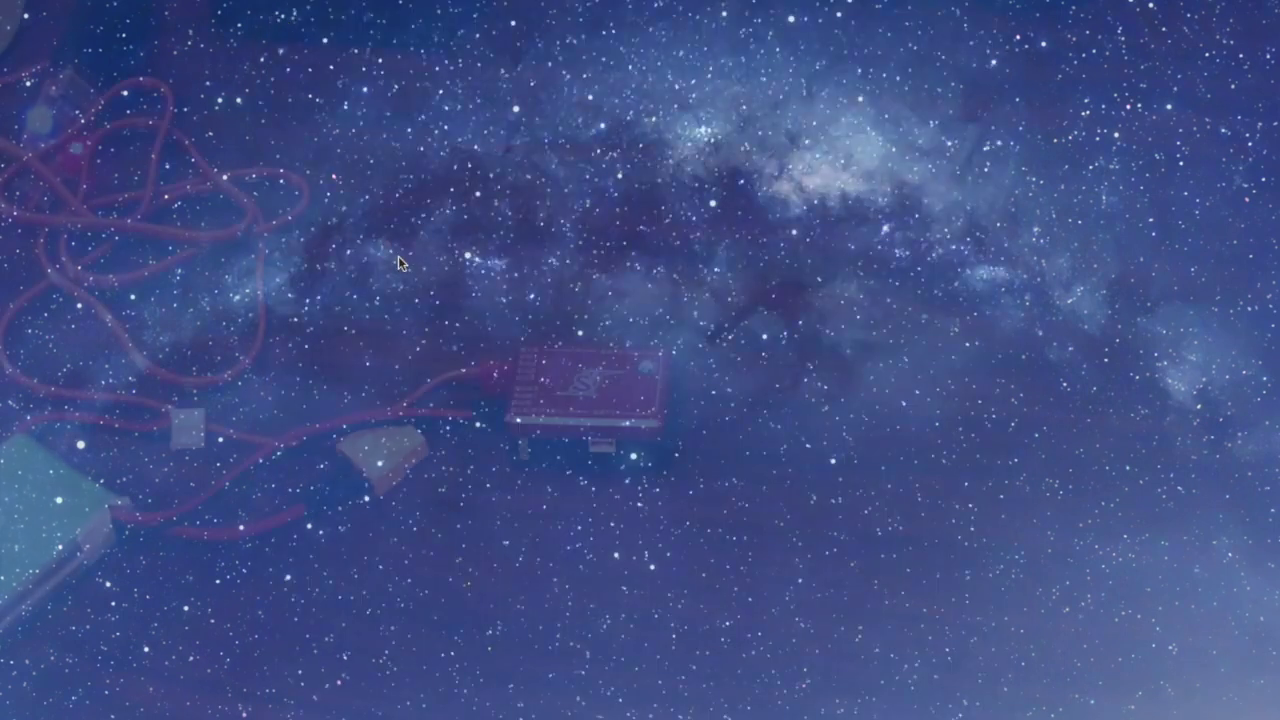